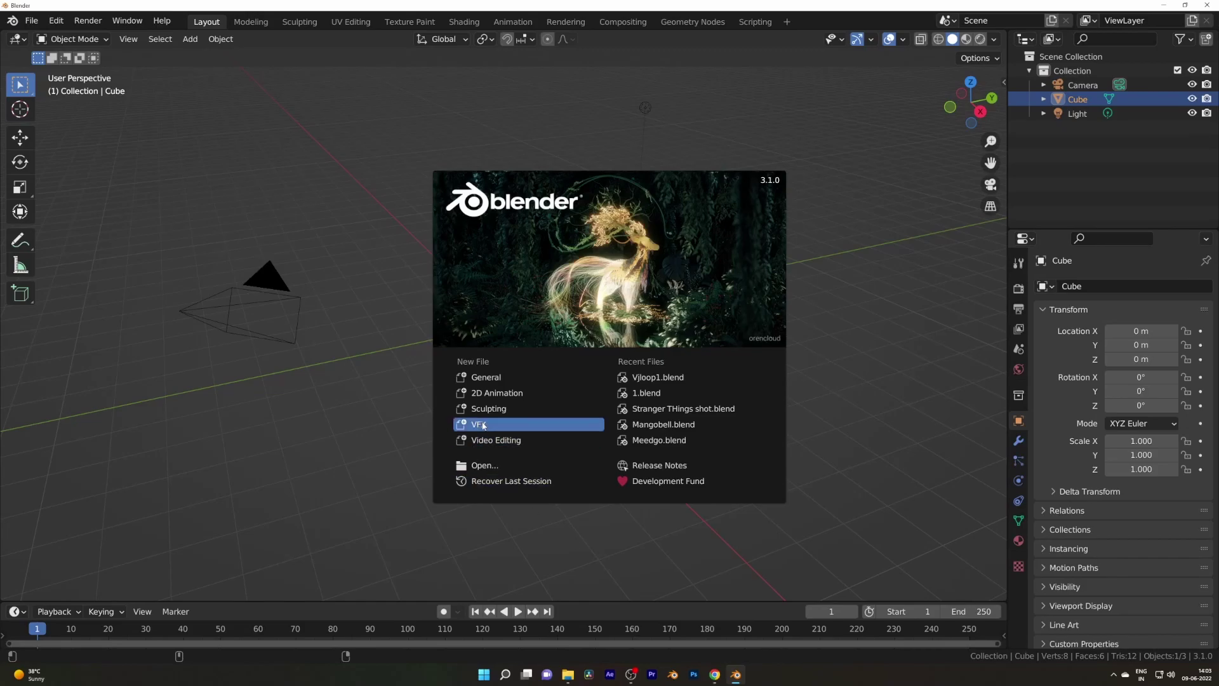
# Start a new VFX file and load the mixkit green-screen dancing clip from Stock Footage
pyautogui.click(483, 425)
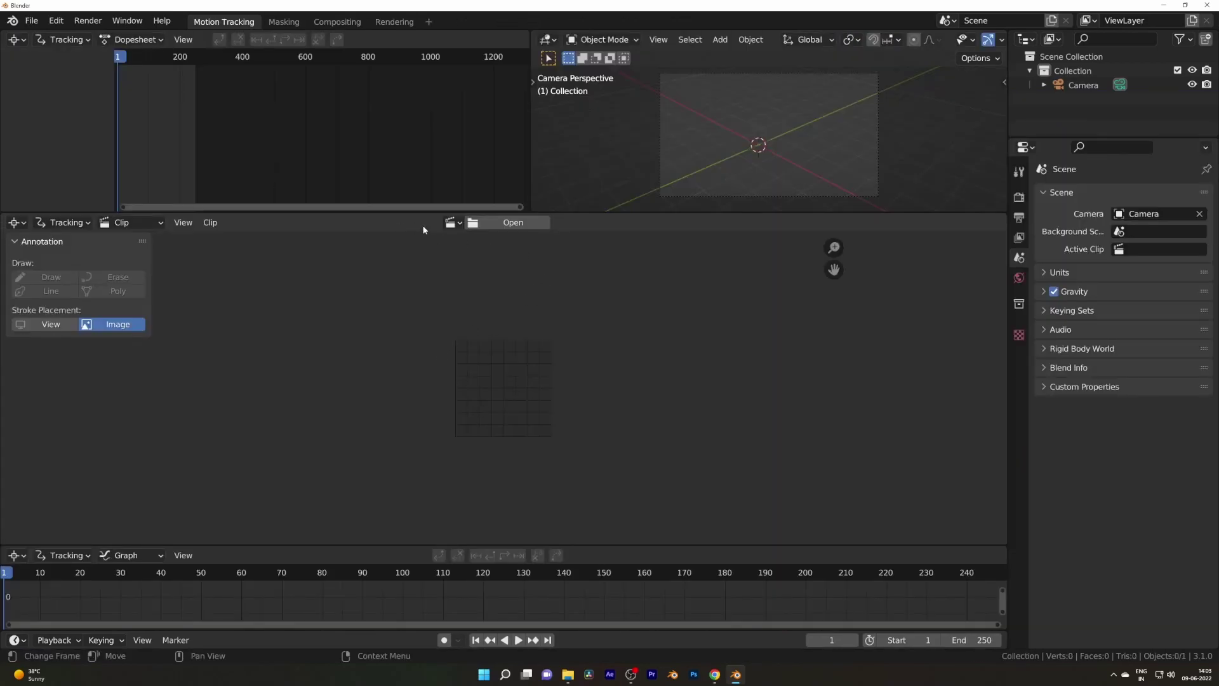
pyautogui.click(487, 224)
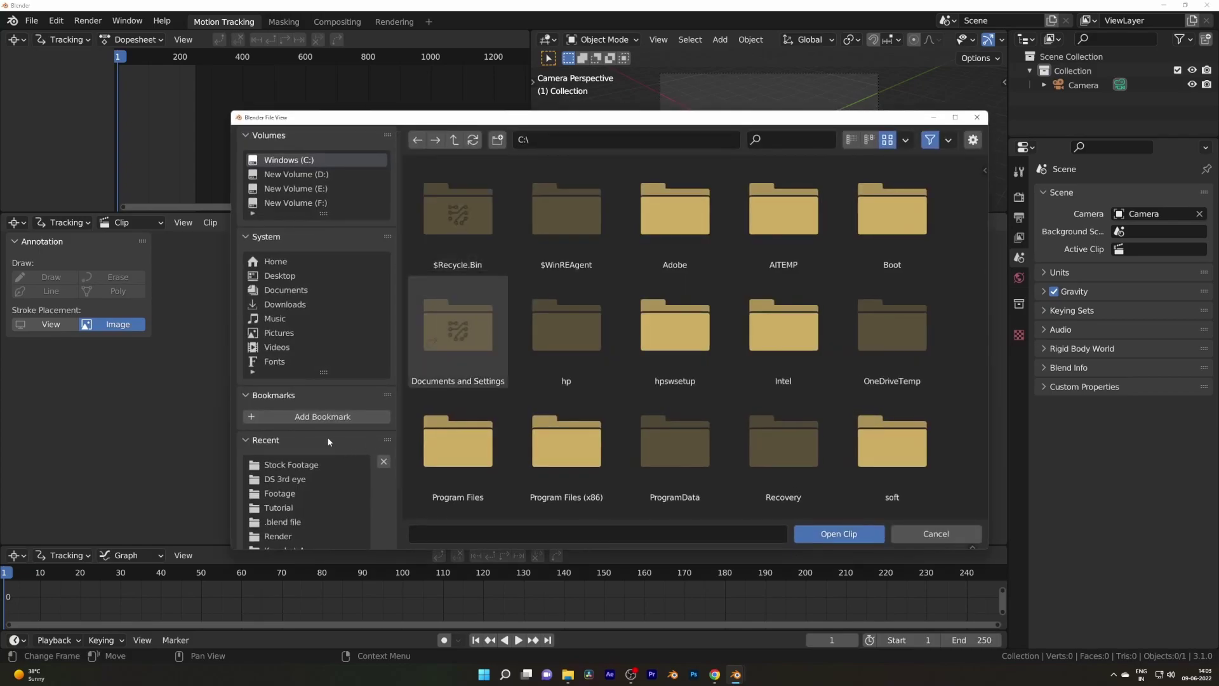
pyautogui.click(303, 463)
pyautogui.doubleClick(453, 238)
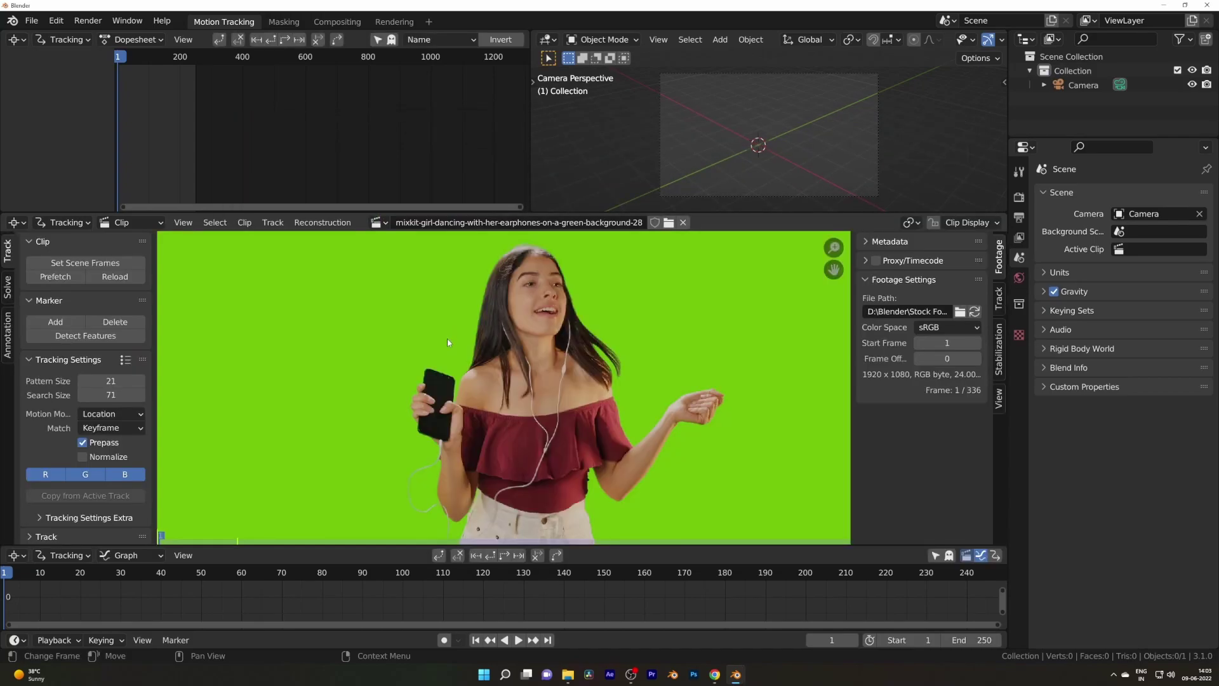
pyautogui.scroll(-2, 428, 339)
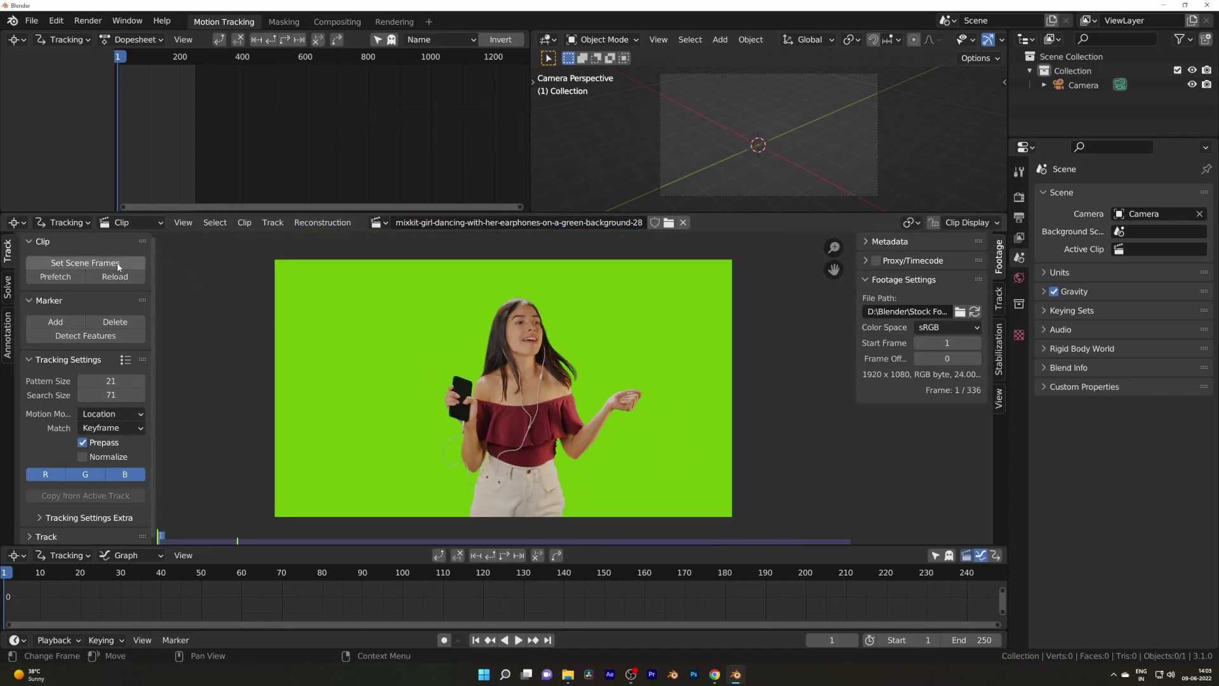
# Set the scene frames to the clip's 1–336 range, prefetch the footage, and play it through once
pyautogui.click(76, 263)
pyautogui.click(54, 277)
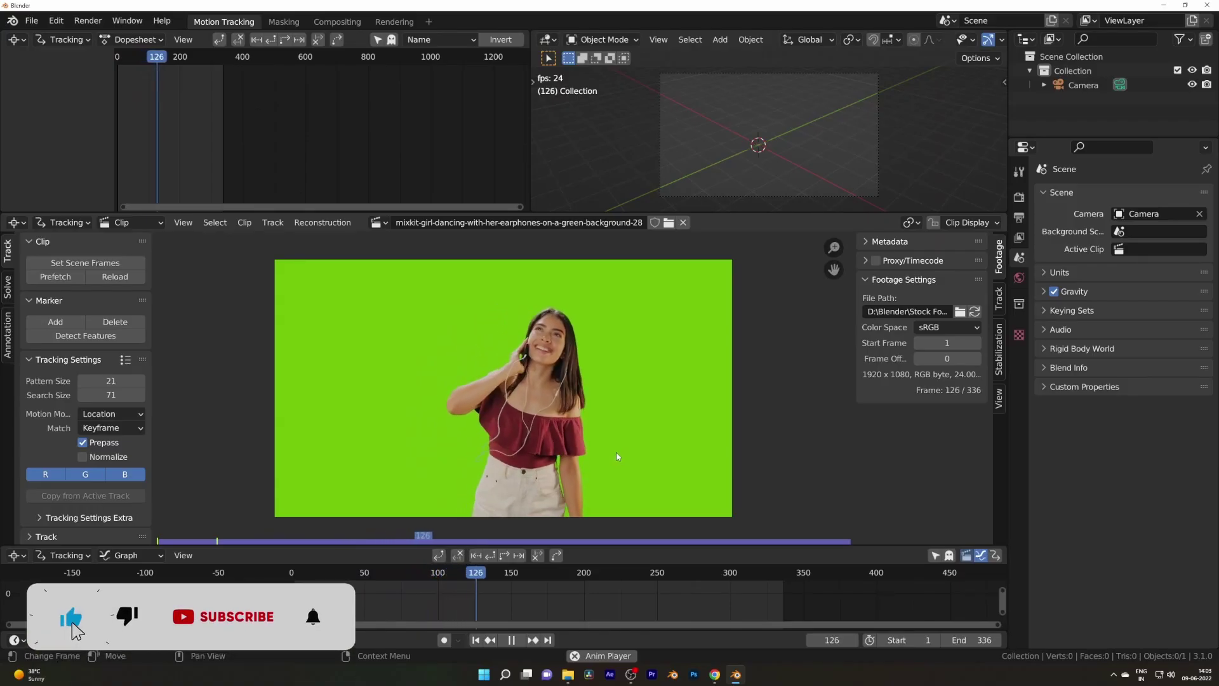
pyautogui.press('space')
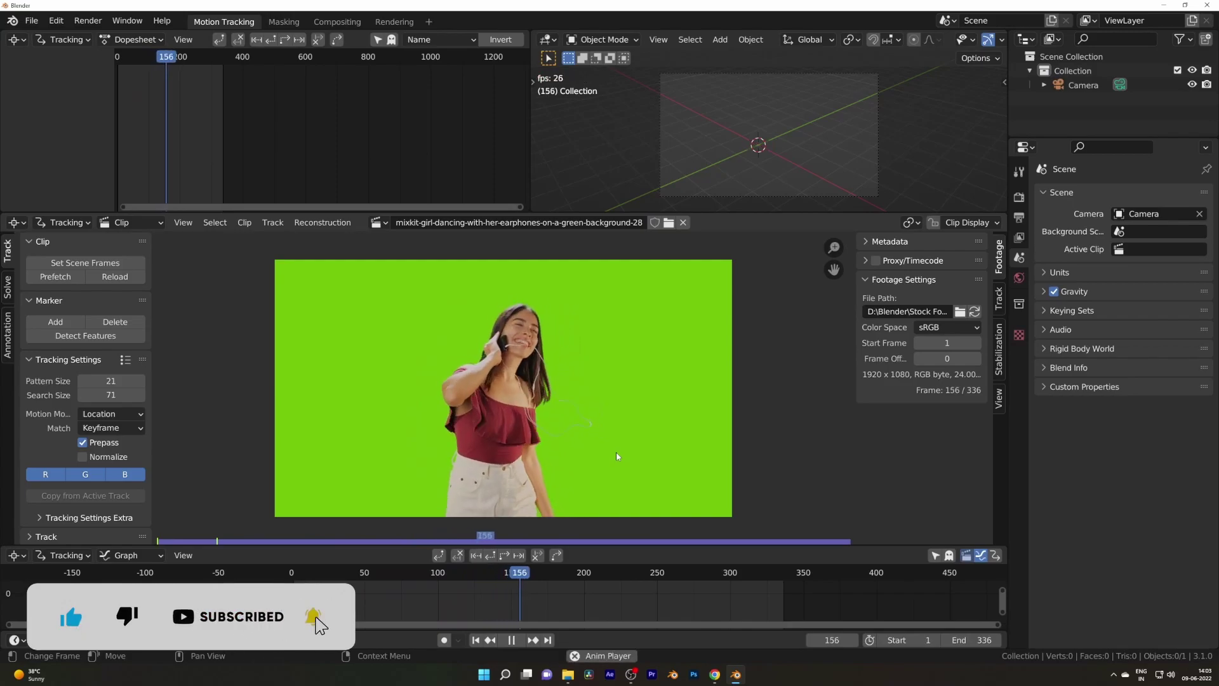
pyautogui.press('space')
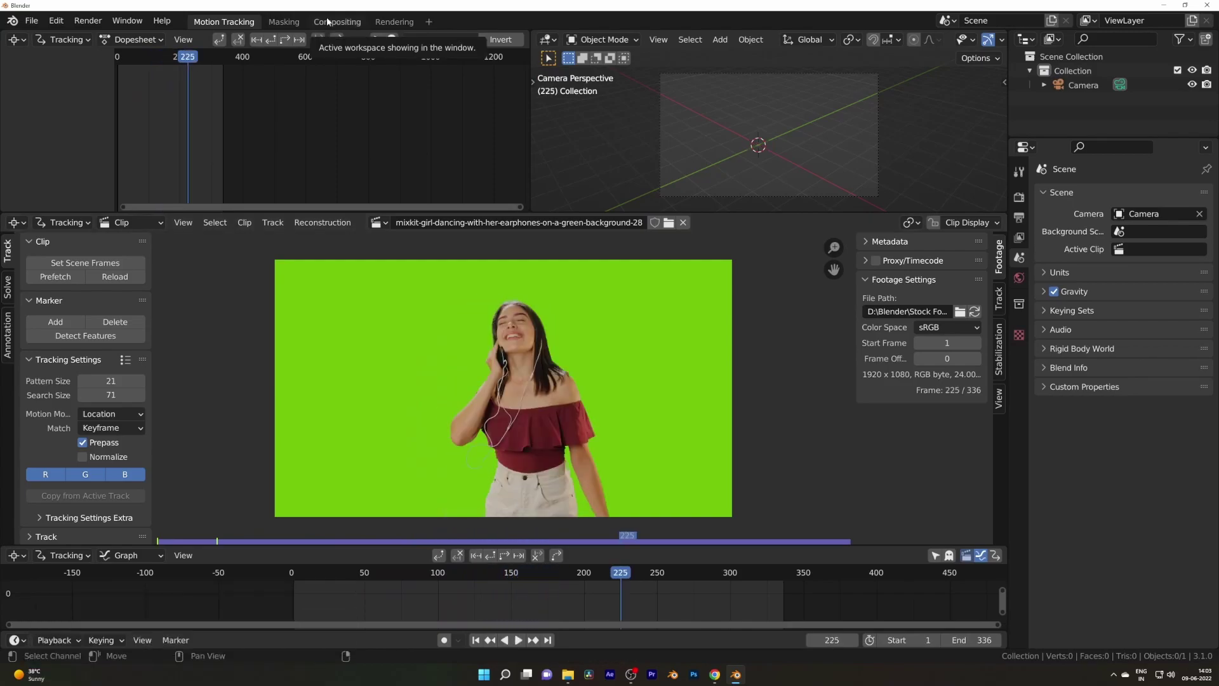
# Enable Use Nodes in the Compositing workspace and move the Render Layers node down-left
pyautogui.click(327, 21)
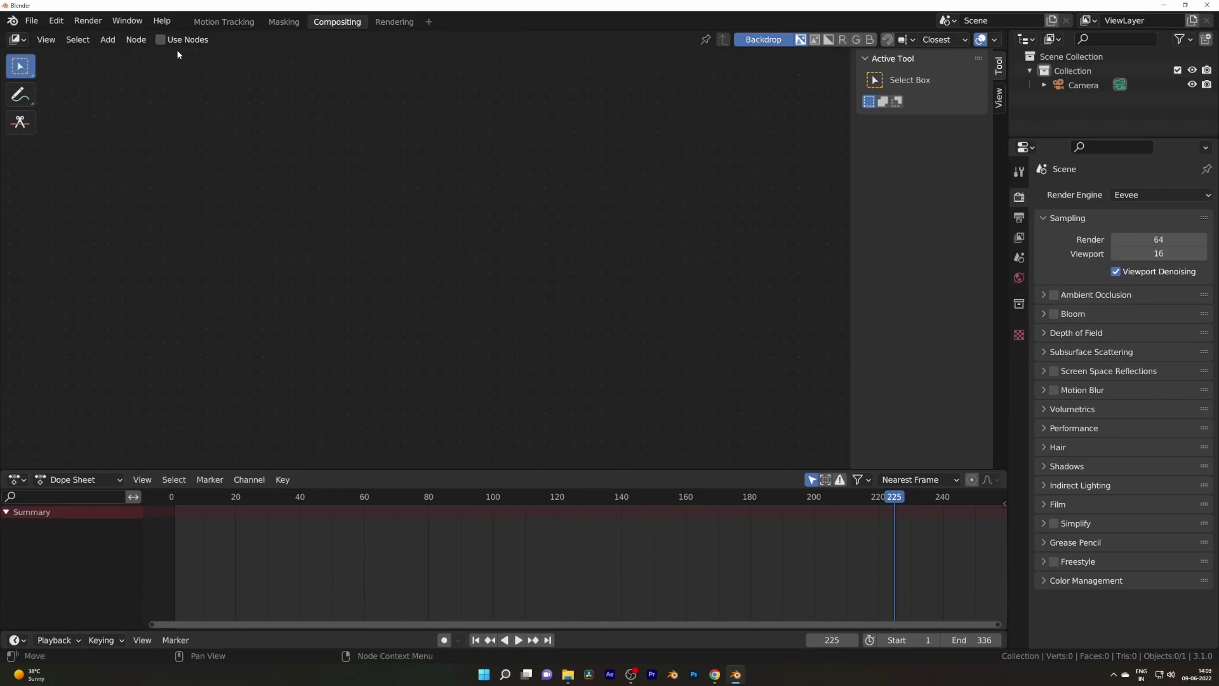
pyautogui.click(161, 40)
pyautogui.moveTo(396, 125); pyautogui.dragTo(200, 205)
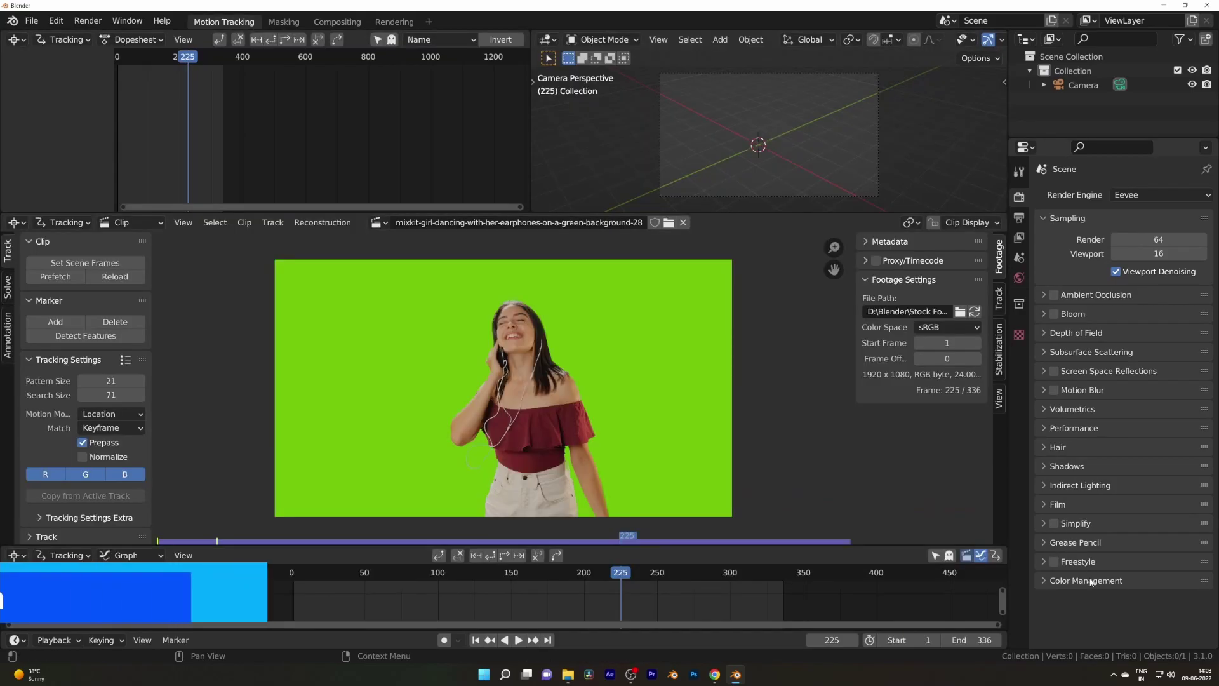
# Change the Color Management view transform from Filmic to Standard
pyautogui.click(1085, 580)
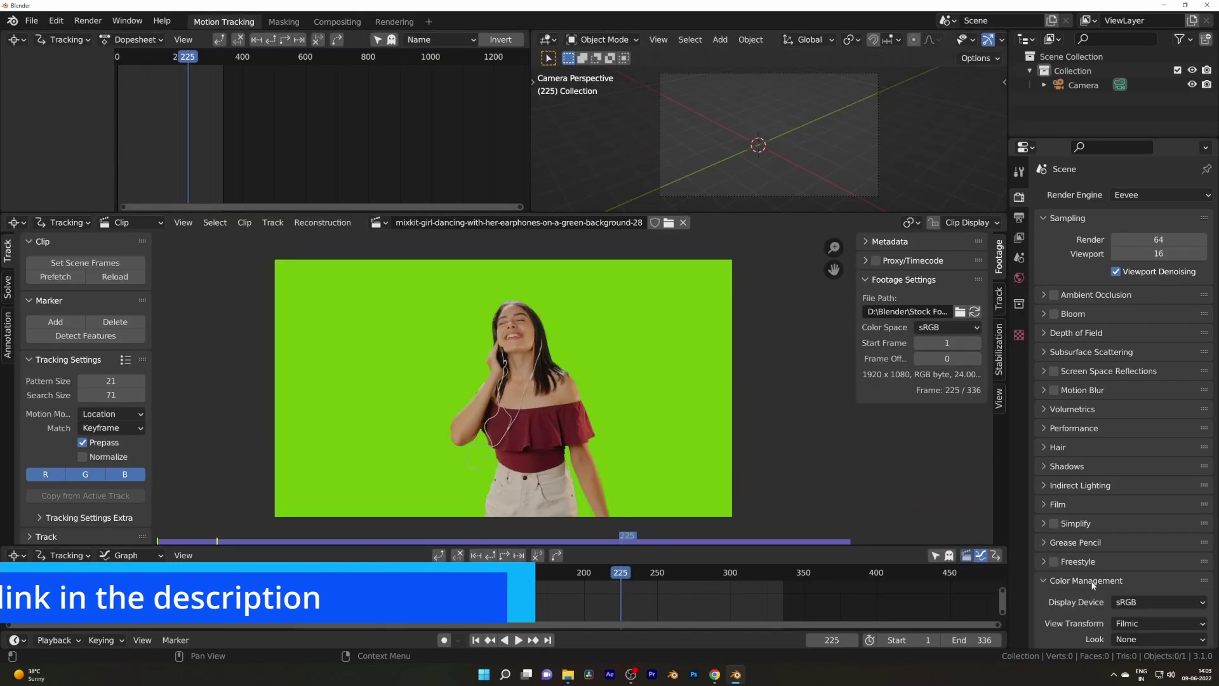
pyautogui.scroll(-2, 1092, 584)
pyautogui.click(1121, 567)
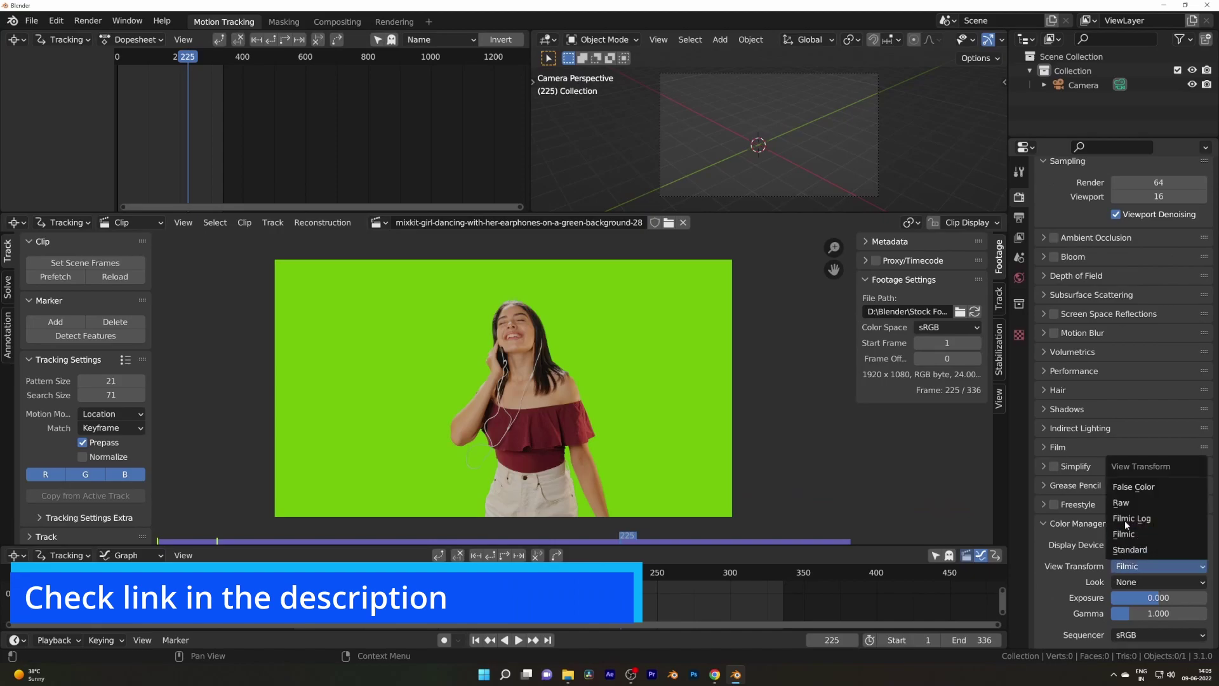
pyautogui.click(1130, 550)
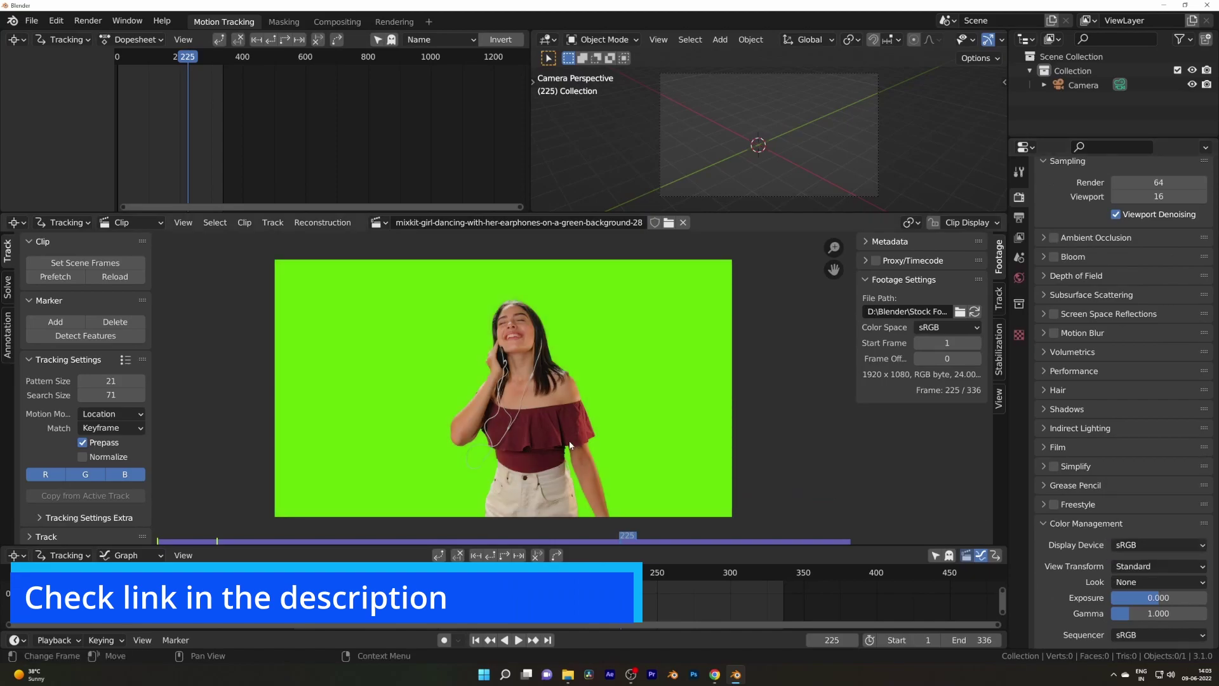
# Swap Render Layers for a Movie Clip node loaded with the green-screen clip
pyautogui.click(337, 21)
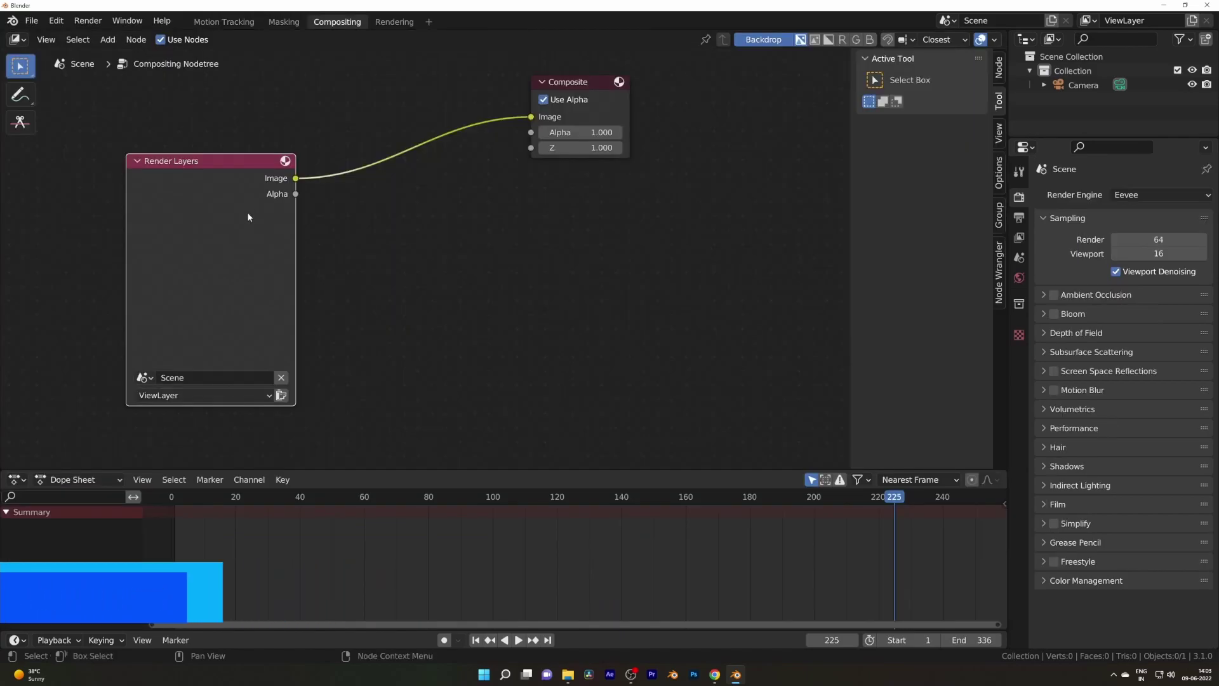
pyautogui.hotkey('shift', 's')
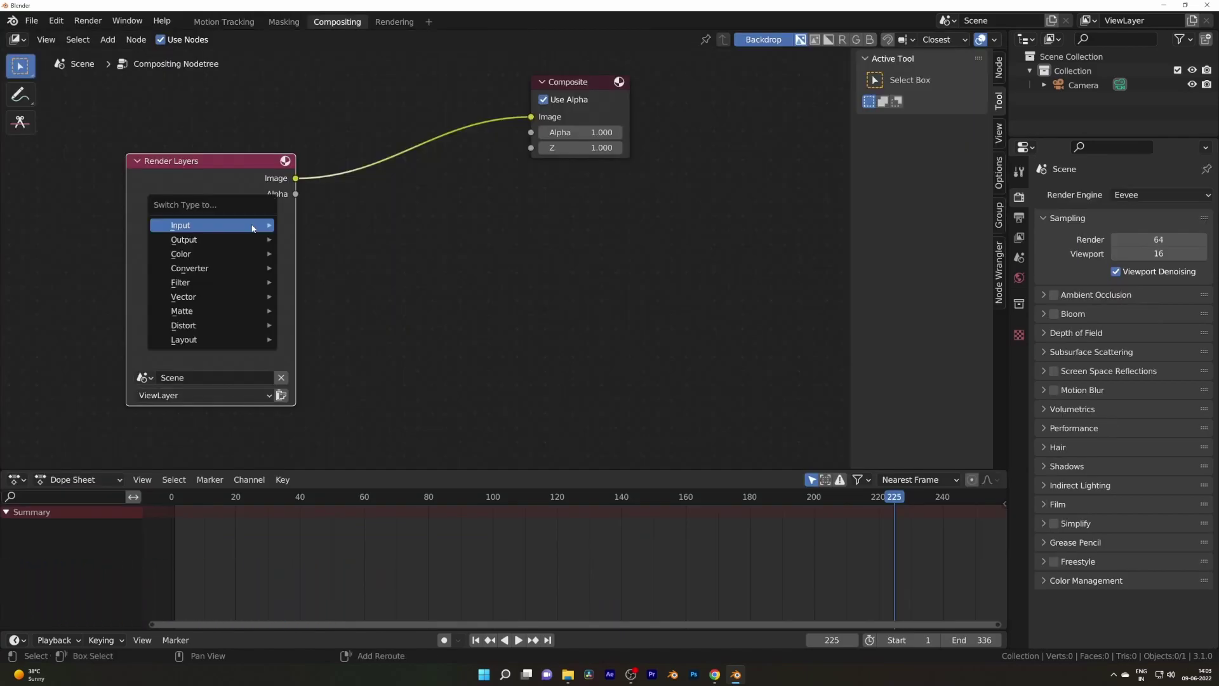
pyautogui.moveTo(252, 226)
pyautogui.click(309, 267)
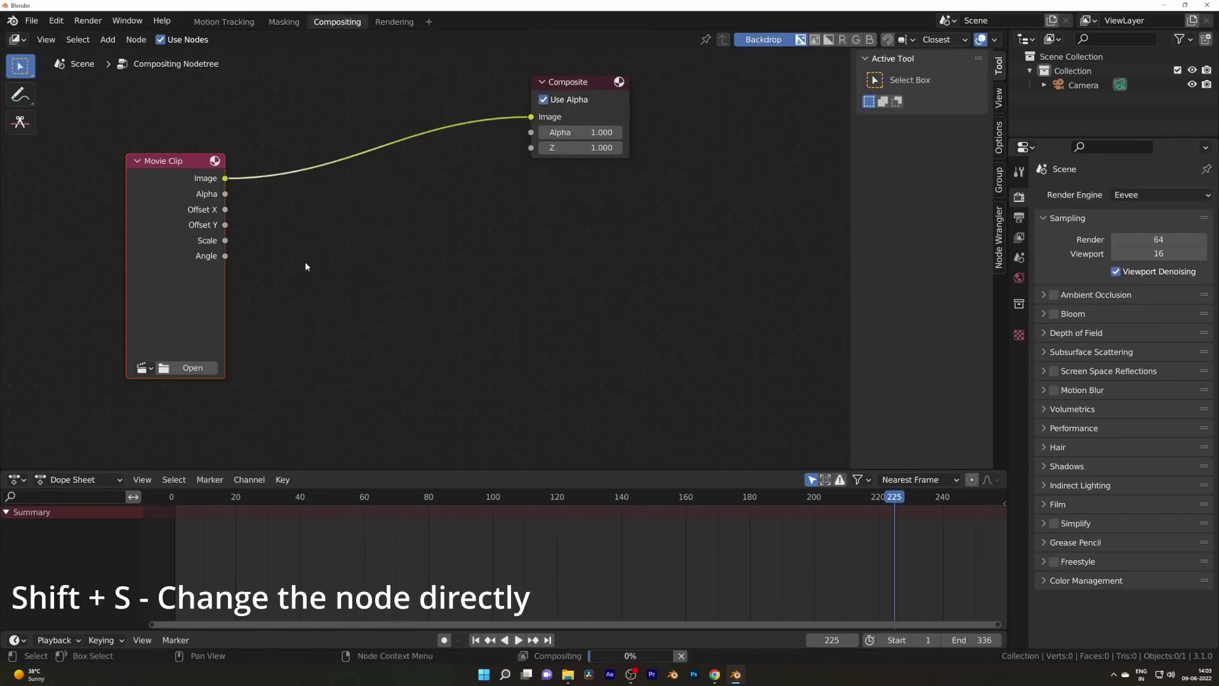
pyautogui.click(142, 367)
pyautogui.click(222, 390)
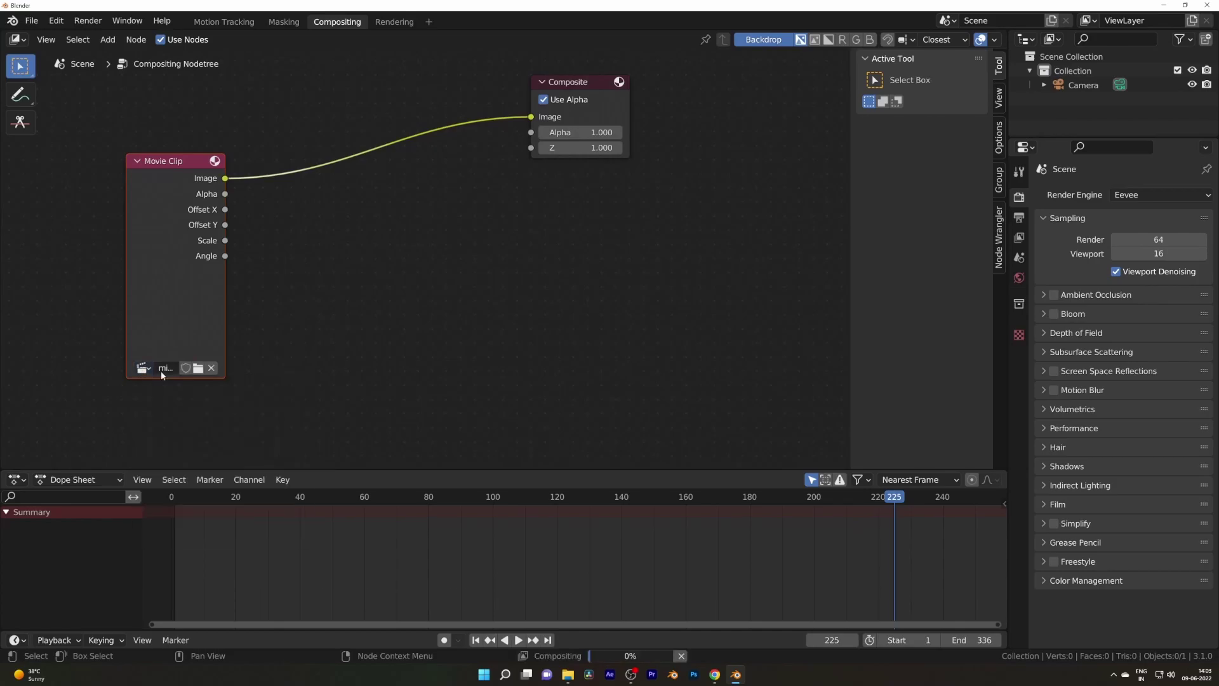
# Space the Movie Clip node far left and the Composite node far right
pyautogui.moveTo(184, 202); pyautogui.dragTo(159, 240)
pyautogui.scroll(-3, 174, 244)
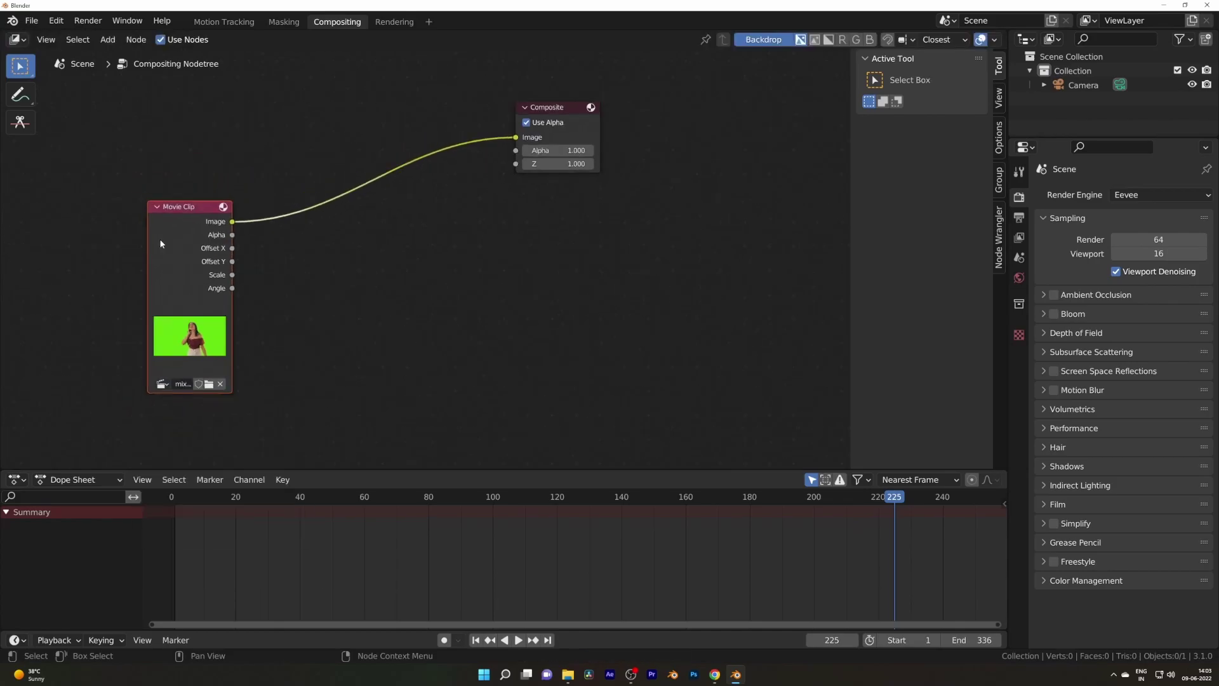
pyautogui.moveTo(508, 155); pyautogui.dragTo(749, 172)
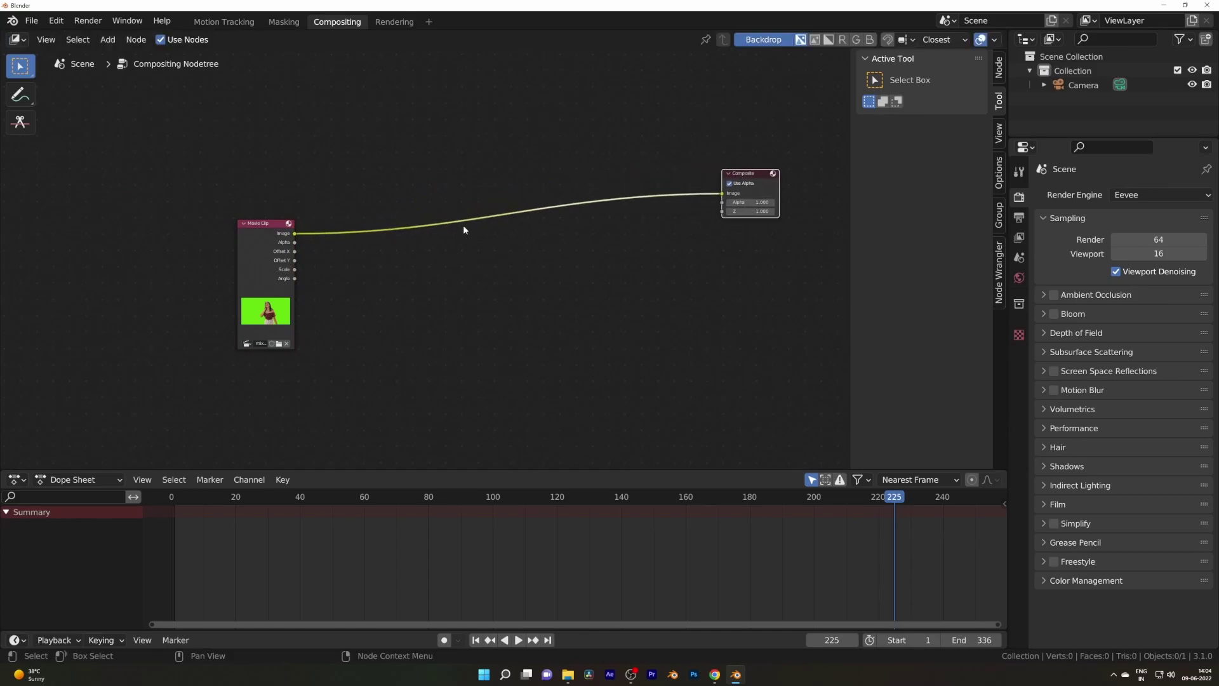
pyautogui.click(244, 239)
pyautogui.press('g')
pyautogui.click(182, 252)
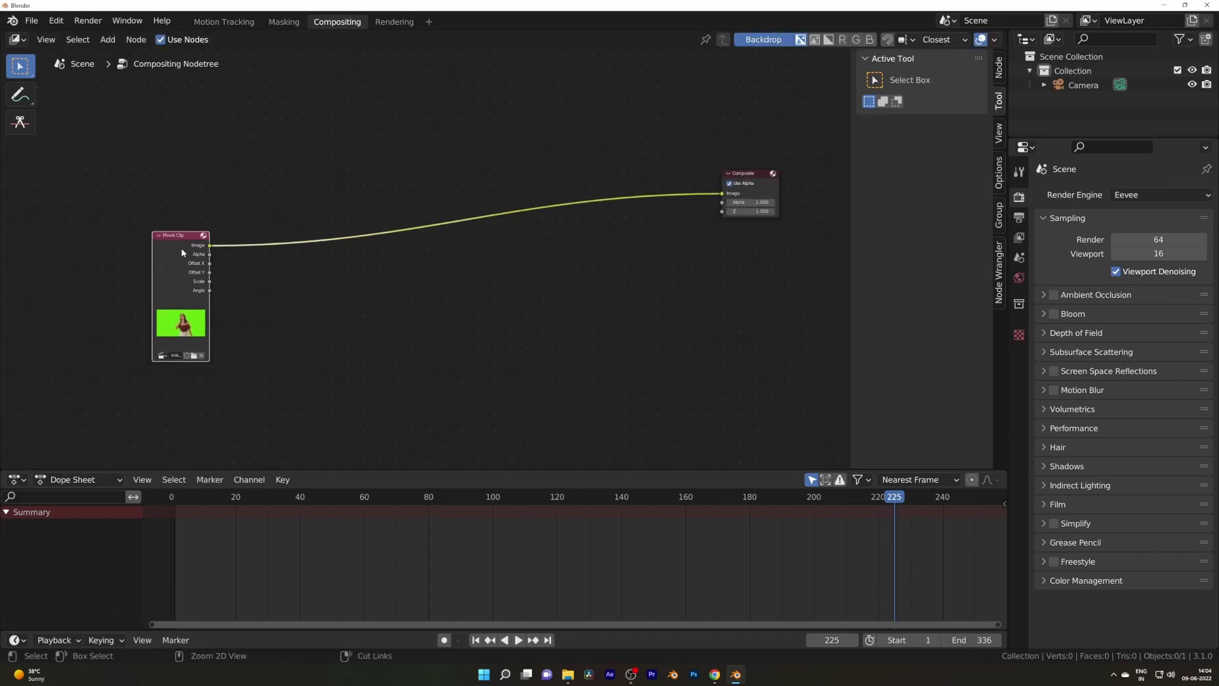
# Add a Viewer node beside Composite, shrink and shift the backdrop, and reposition the nodes
pyautogui.keyDown('ctrl'); pyautogui.keyDown('shift'); pyautogui.click(180, 247); pyautogui.keyUp('shift'); pyautogui.keyUp('ctrl')
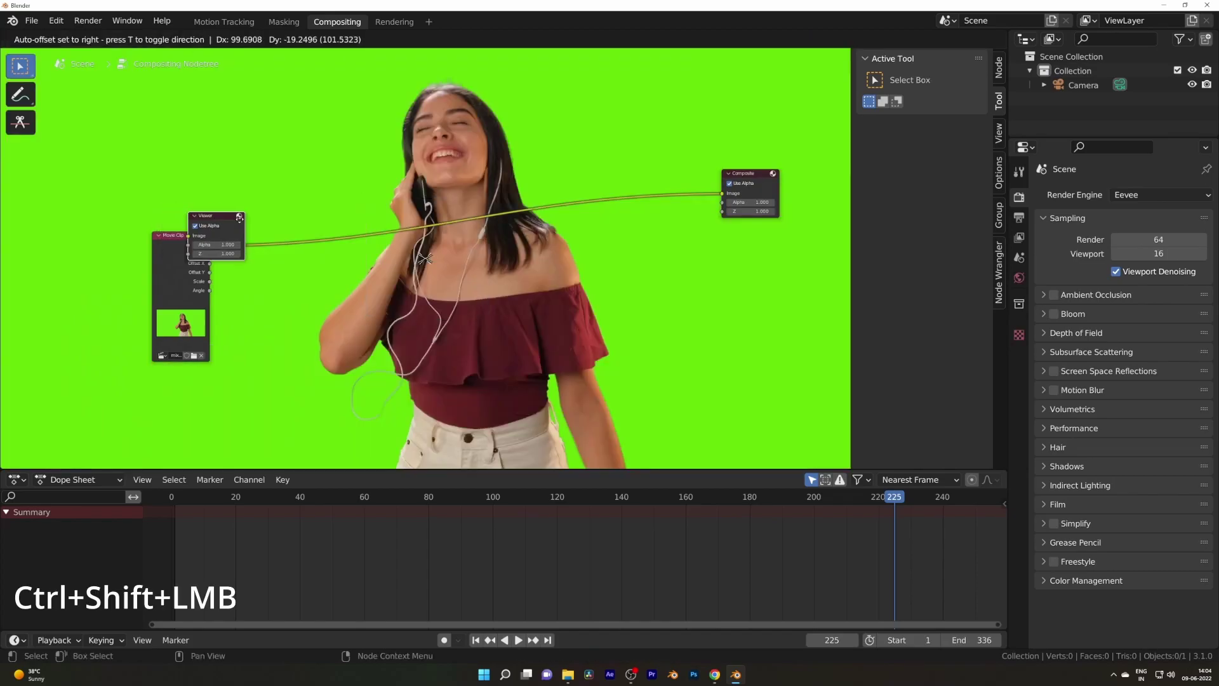
pyautogui.click(614, 287)
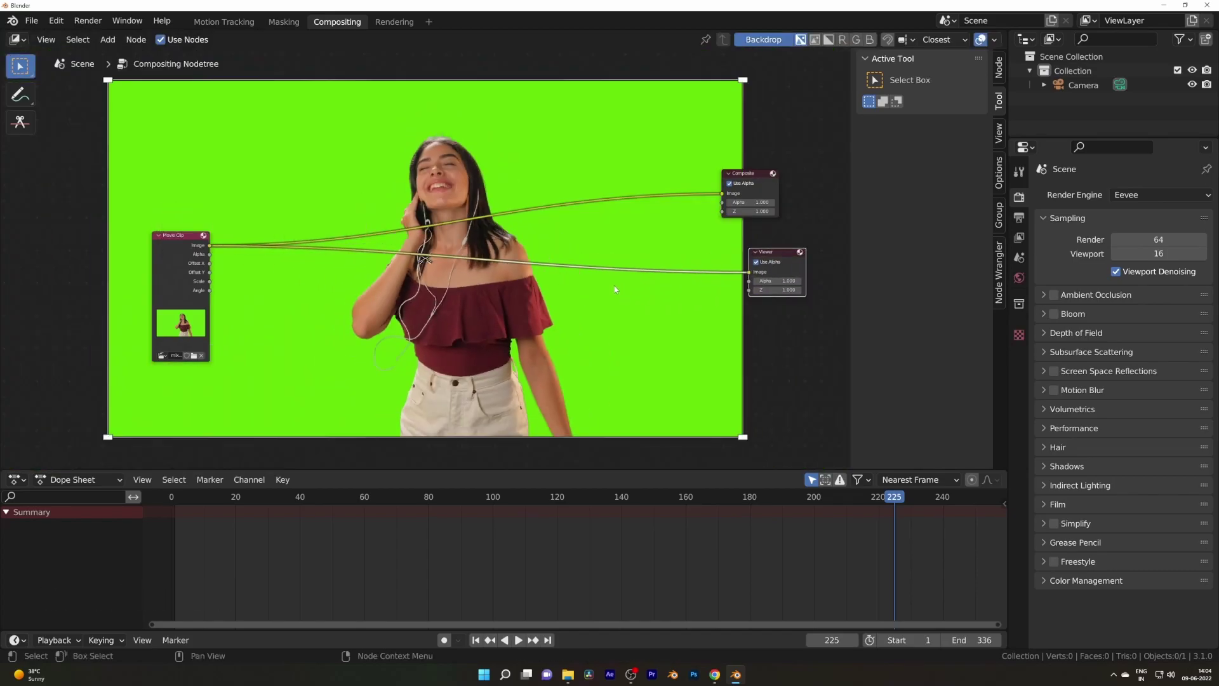
pyautogui.press('v')
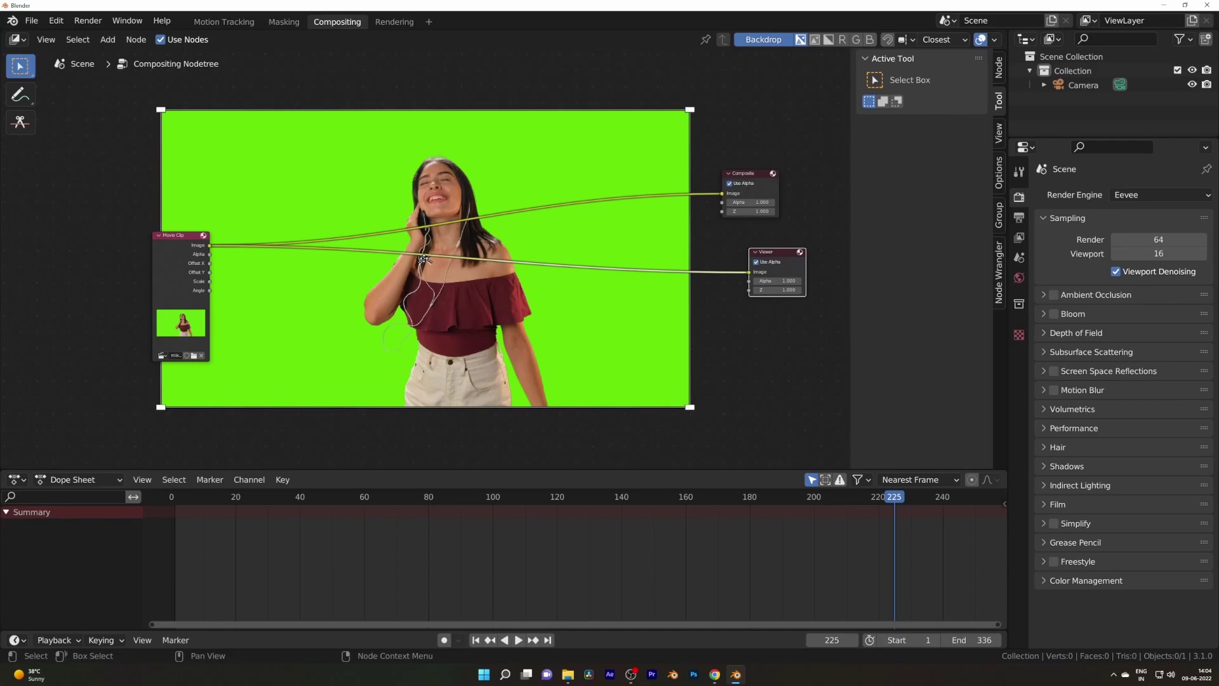
pyautogui.keyDown('alt'); pyautogui.moveTo(424, 258); pyautogui.dragTo(467, 211, button='middle'); pyautogui.keyUp('alt')
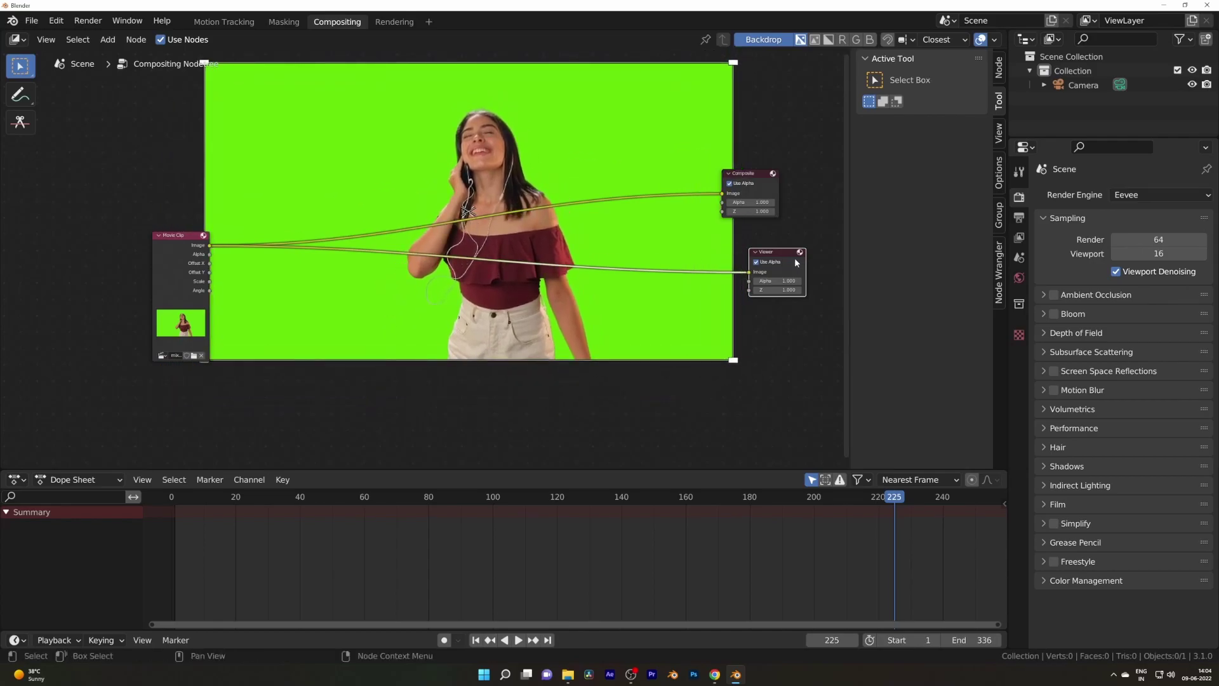
pyautogui.moveTo(194, 297); pyautogui.dragTo(146, 313)
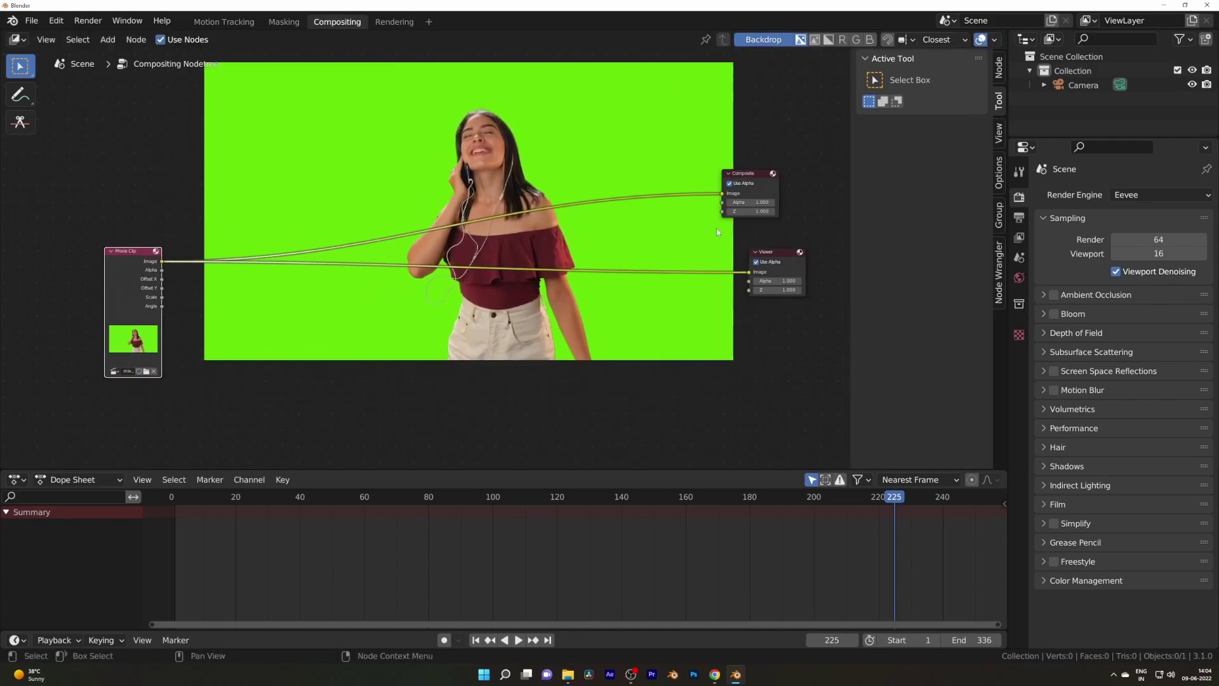
pyautogui.moveTo(740, 170); pyautogui.dragTo(779, 166)
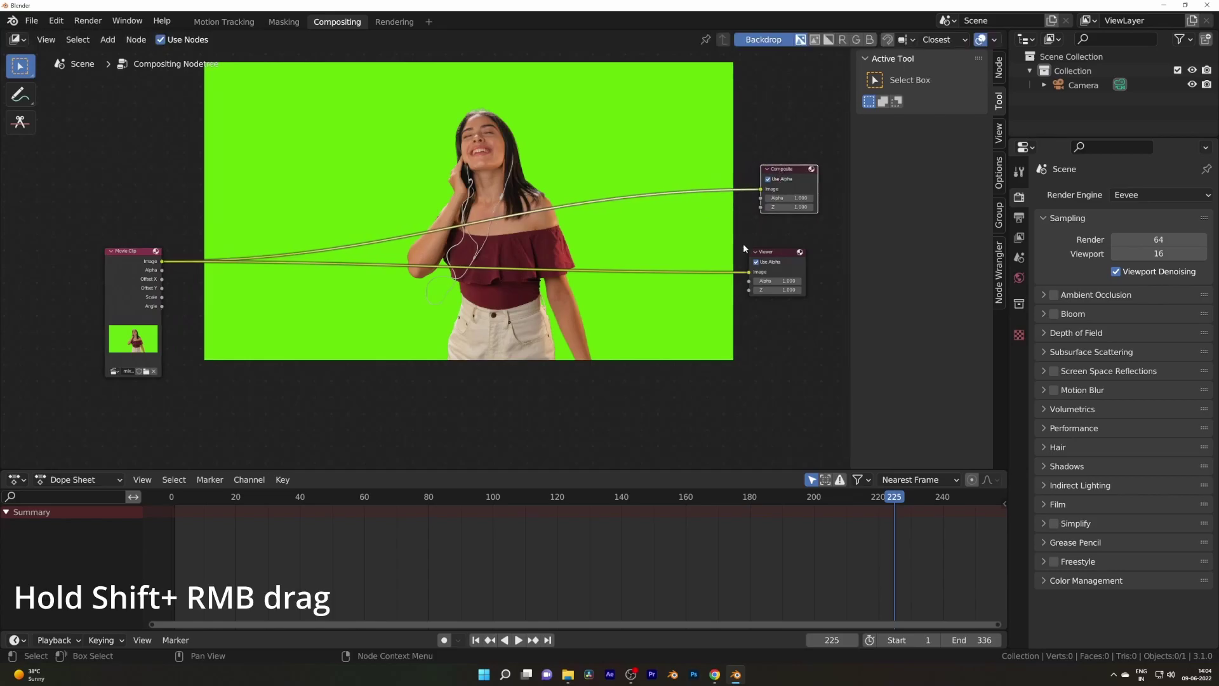
# Join both footage links into one reroute point and level the link along the bottom
pyautogui.keyDown('shift'); pyautogui.moveTo(732, 175); pyautogui.dragTo(733, 283, button='right'); pyautogui.keyUp('shift')
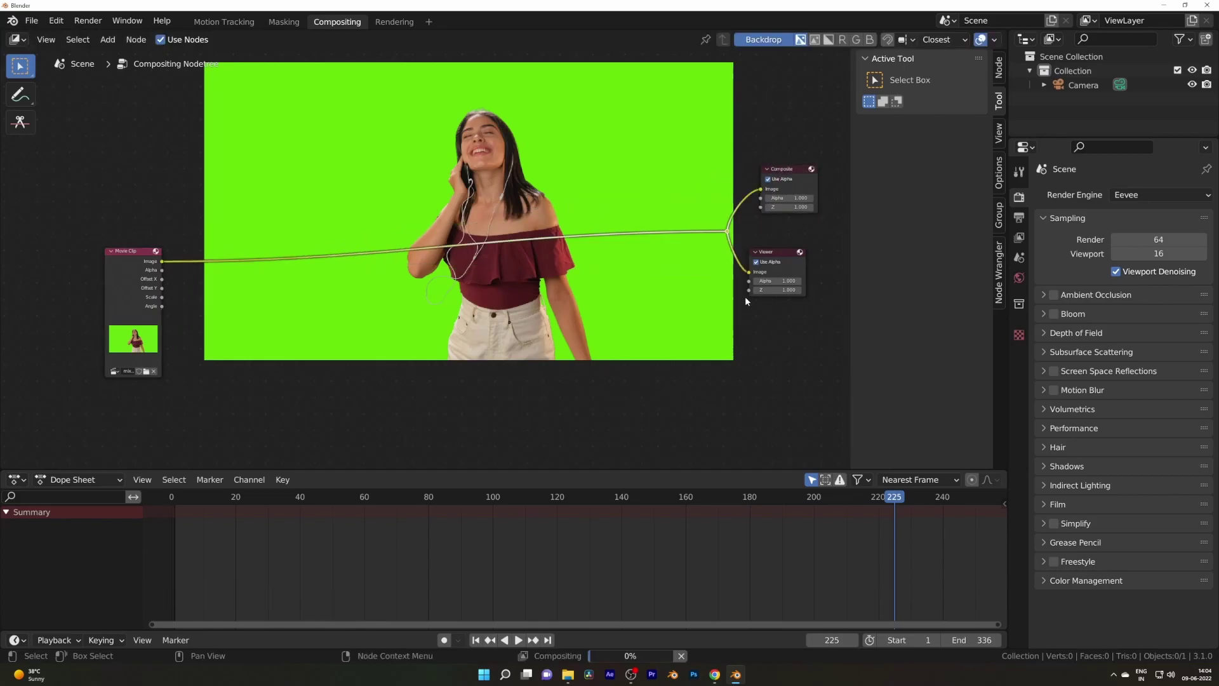
pyautogui.moveTo(728, 234); pyautogui.dragTo(746, 367)
pyautogui.press('Escape')
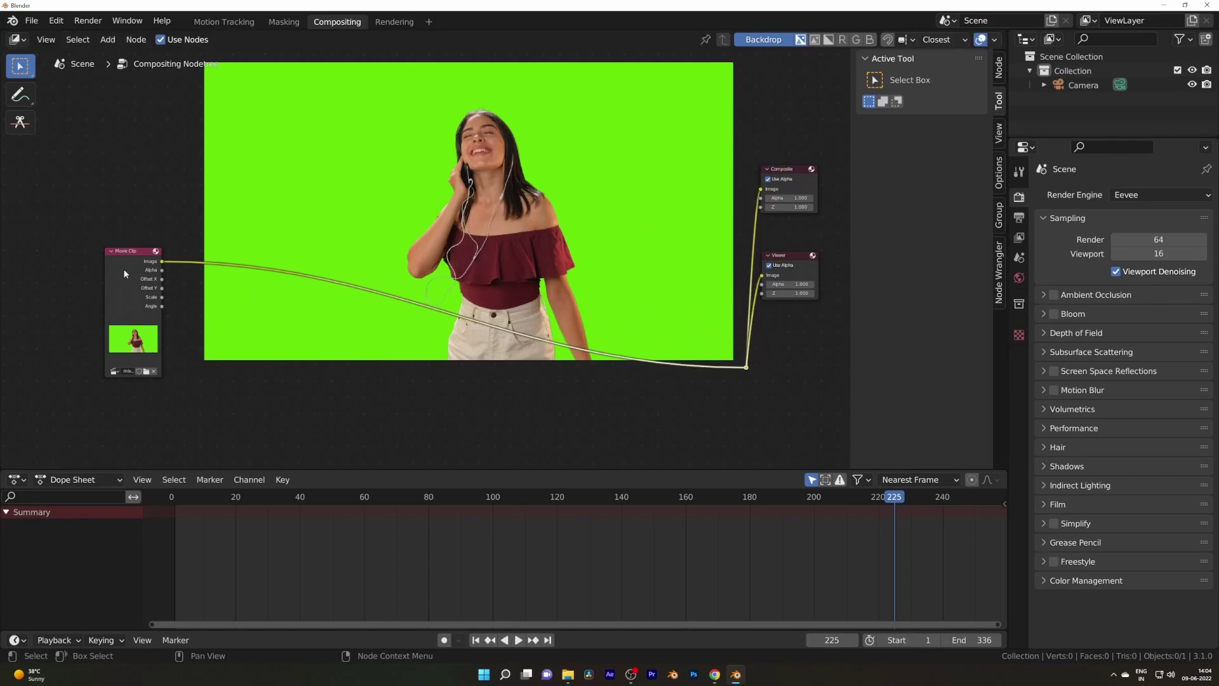
pyautogui.moveTo(125, 274); pyautogui.dragTo(73, 345)
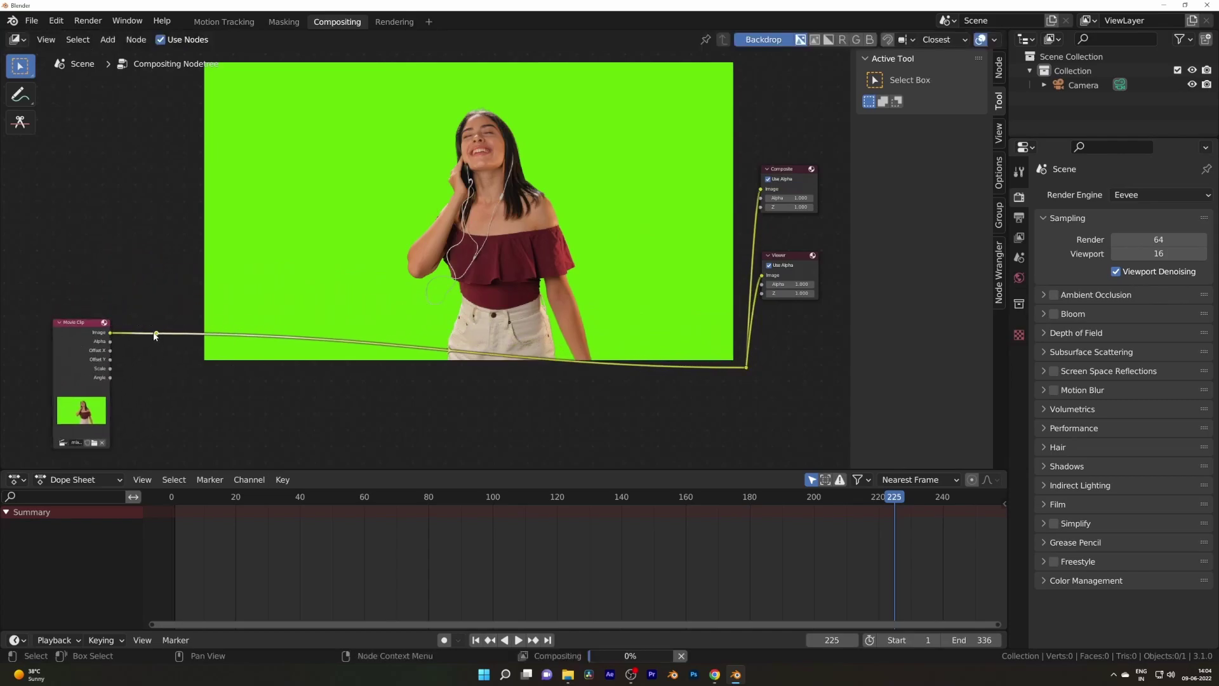
pyautogui.moveTo(155, 334); pyautogui.dragTo(161, 376)
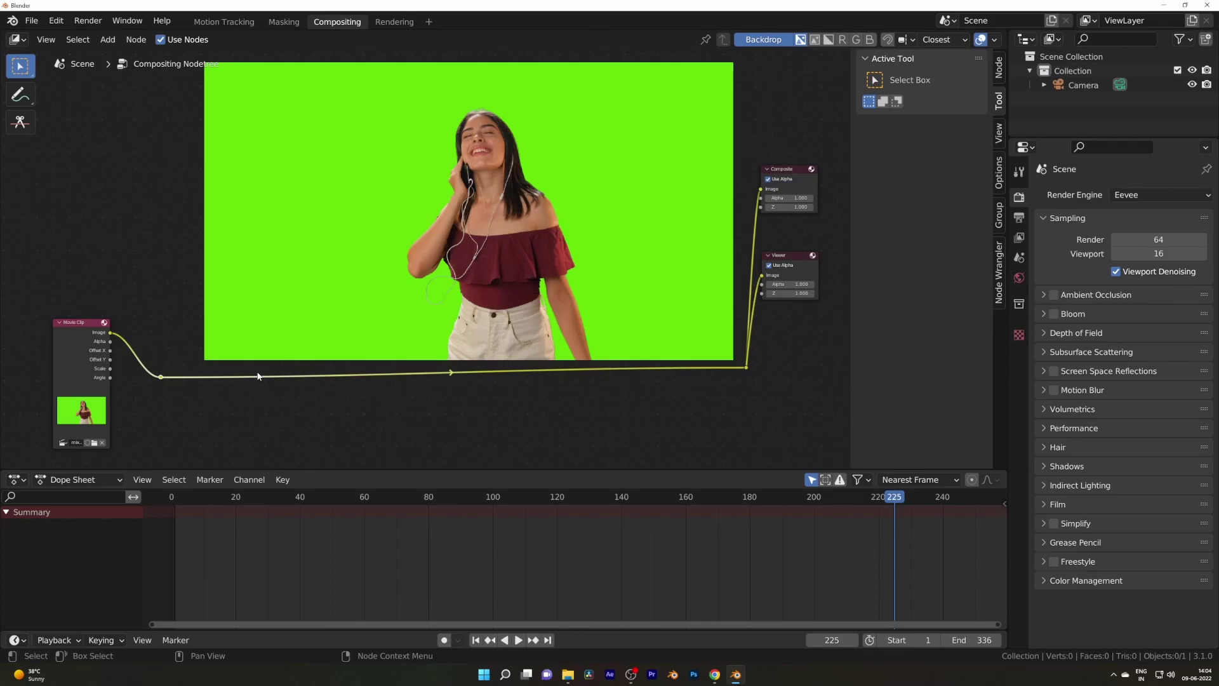
pyautogui.moveTo(747, 368); pyautogui.dragTo(747, 383)
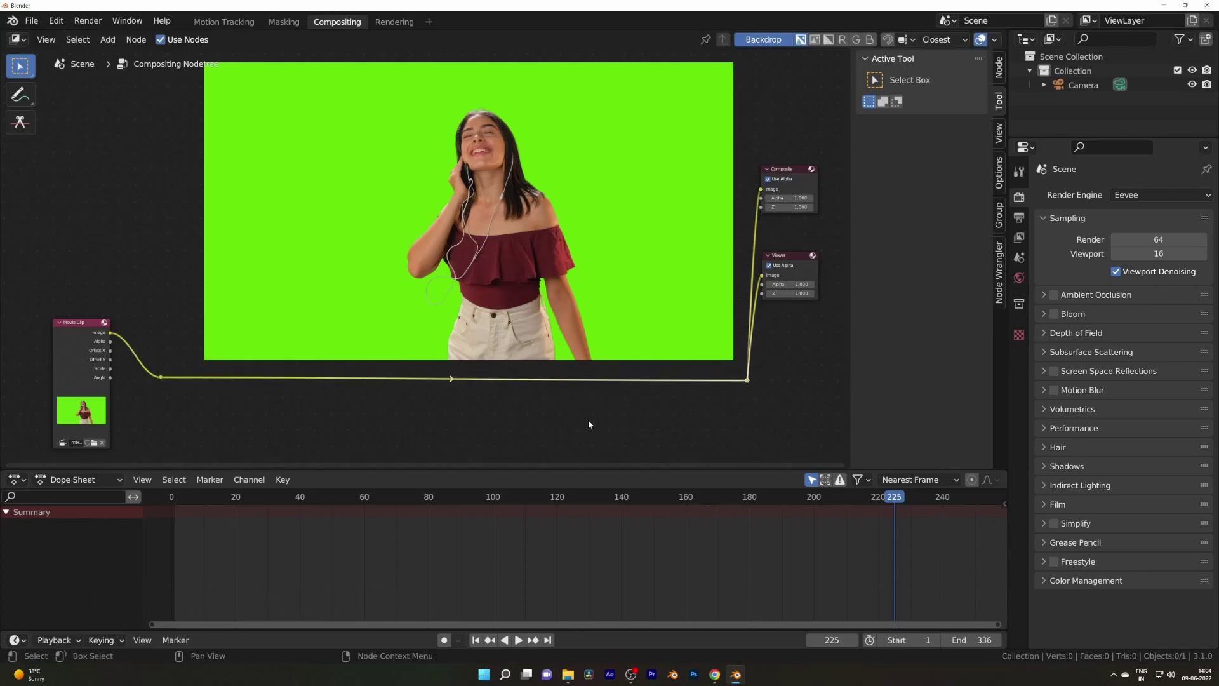
# Add a Keying node via search for 'key' and drop it onto the footage link
pyautogui.hotkey('shift', 'a')
pyautogui.click(486, 389)
pyautogui.write('key')
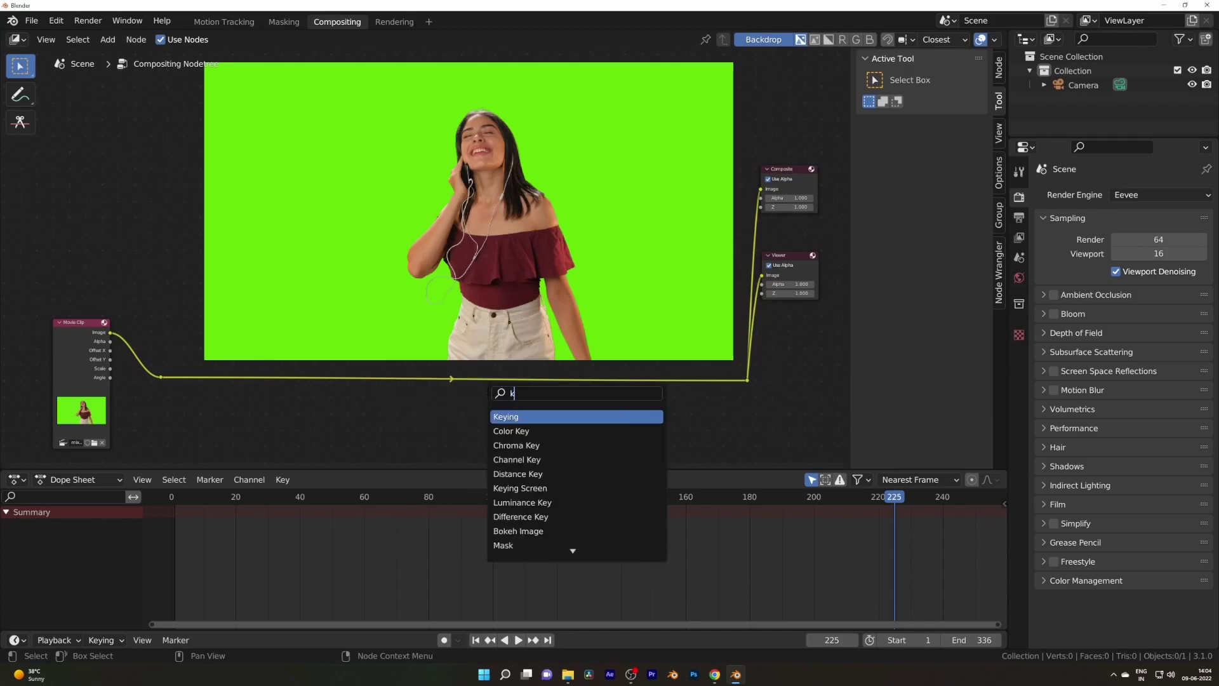
pyautogui.click(523, 414)
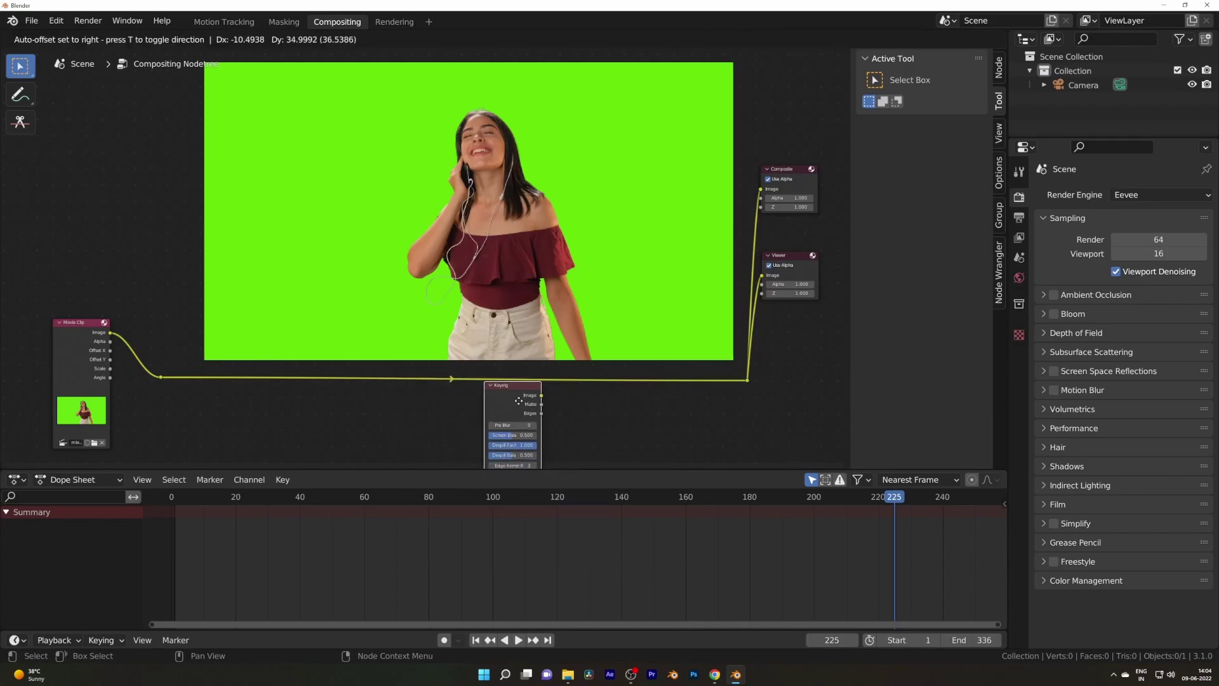
pyautogui.click(526, 346)
pyautogui.moveTo(525, 346); pyautogui.dragTo(449, 304)
# Eyedrop the backdrop green as the Keying node's key colour
pyautogui.click(459, 443)
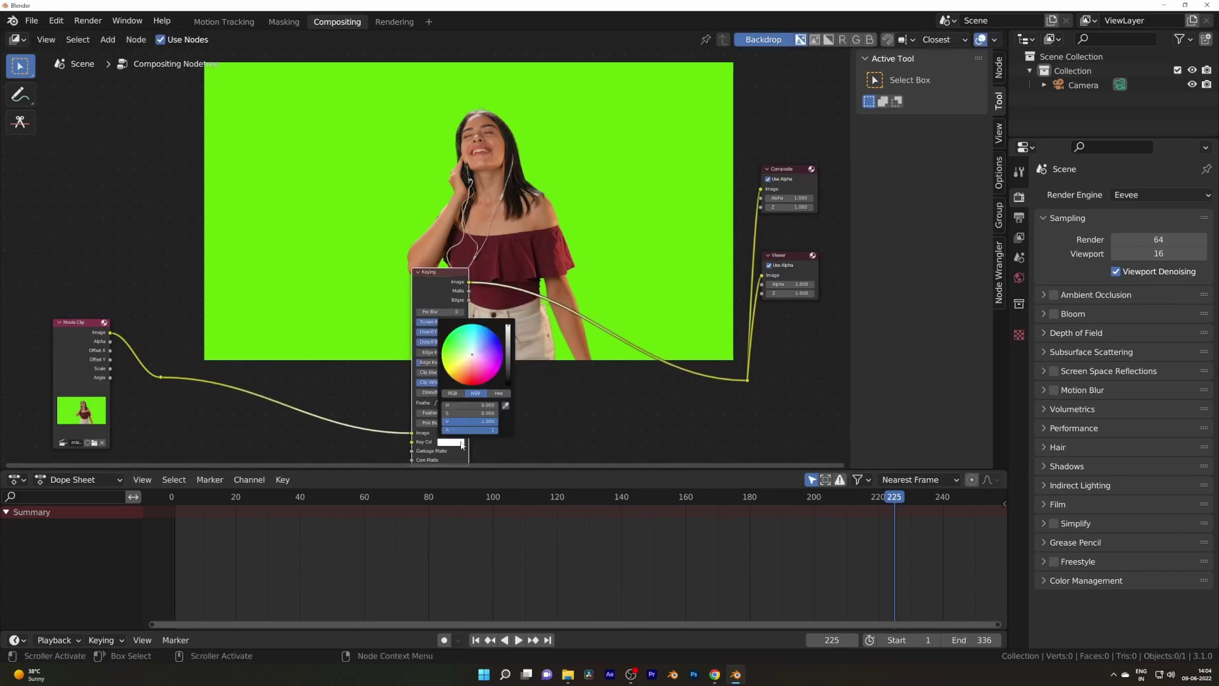
pyautogui.click(507, 407)
pyautogui.click(617, 297)
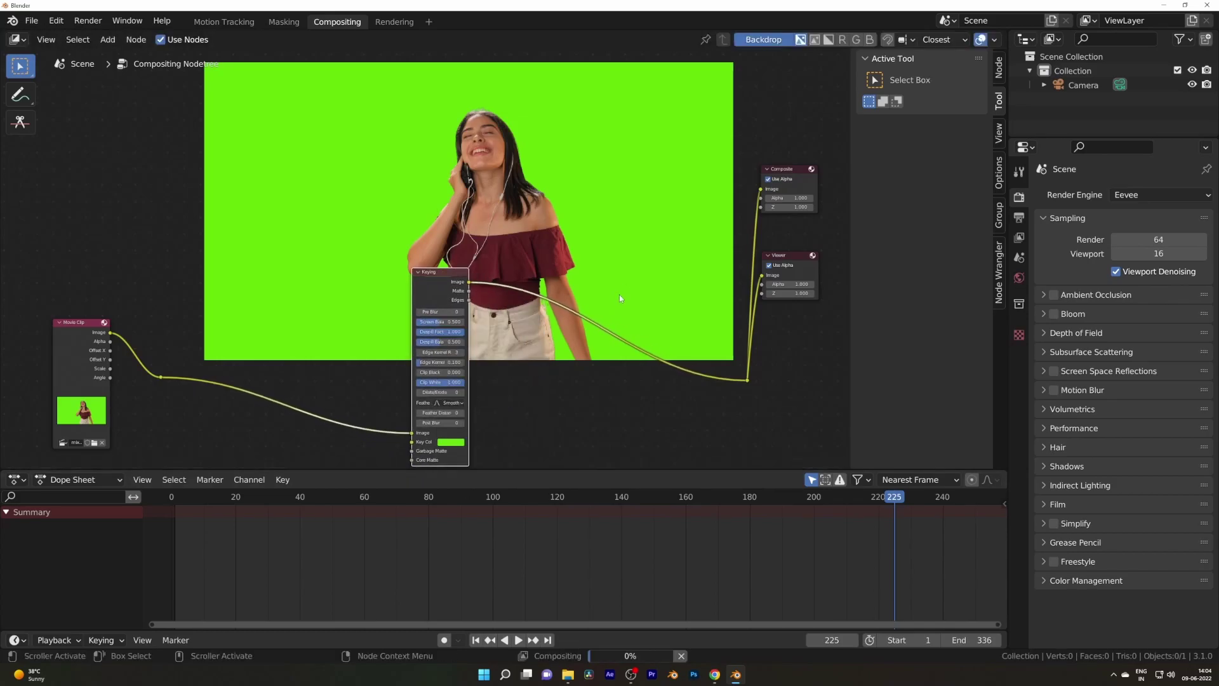
pyautogui.moveTo(452, 300); pyautogui.dragTo(665, 347)
# Enlarge the backdrop preview with Alt+V and bring the Keying node's settings into view
pyautogui.press('v')
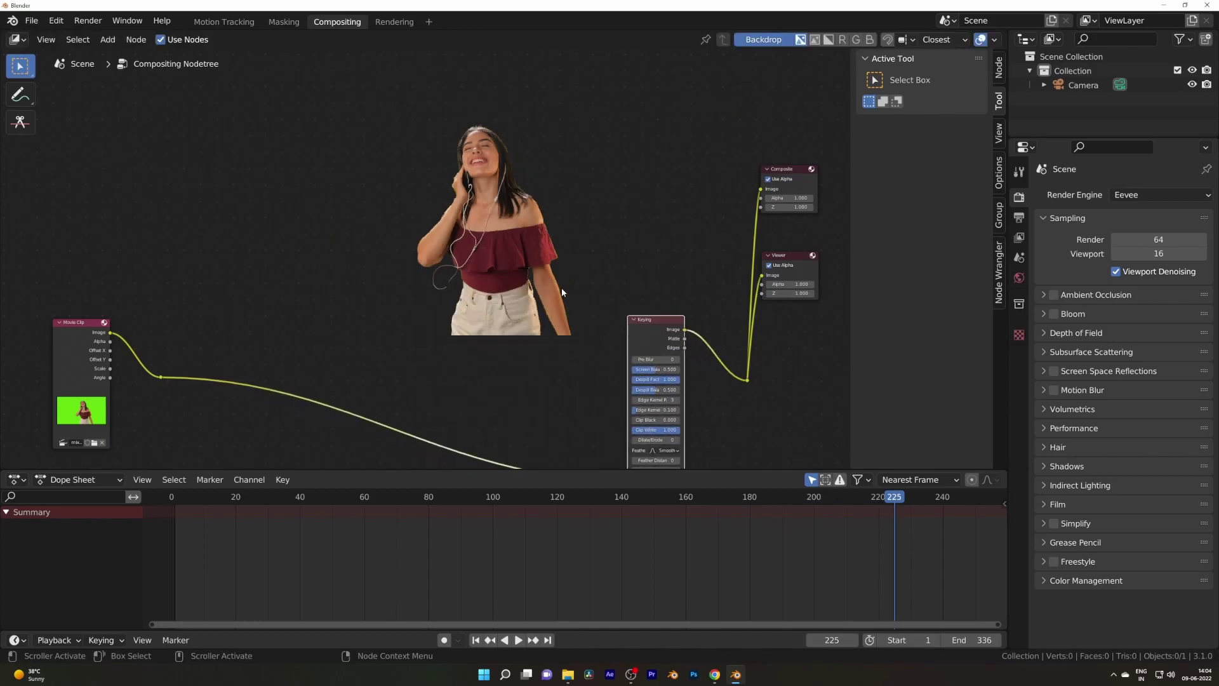
pyautogui.hotkey('alt', 'v')
pyautogui.hotkey('alt', 'v')
pyautogui.hotkey('alt', 'v')
pyautogui.hotkey('alt', 'v')
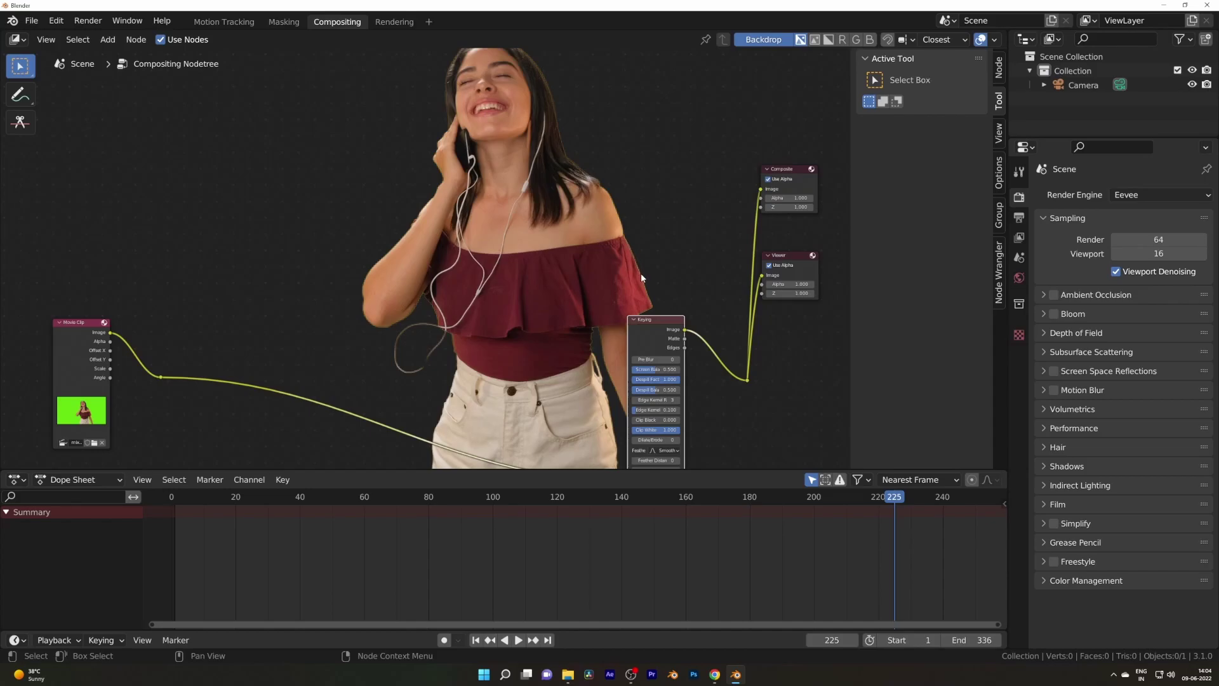
pyautogui.scroll(3, 698, 368)
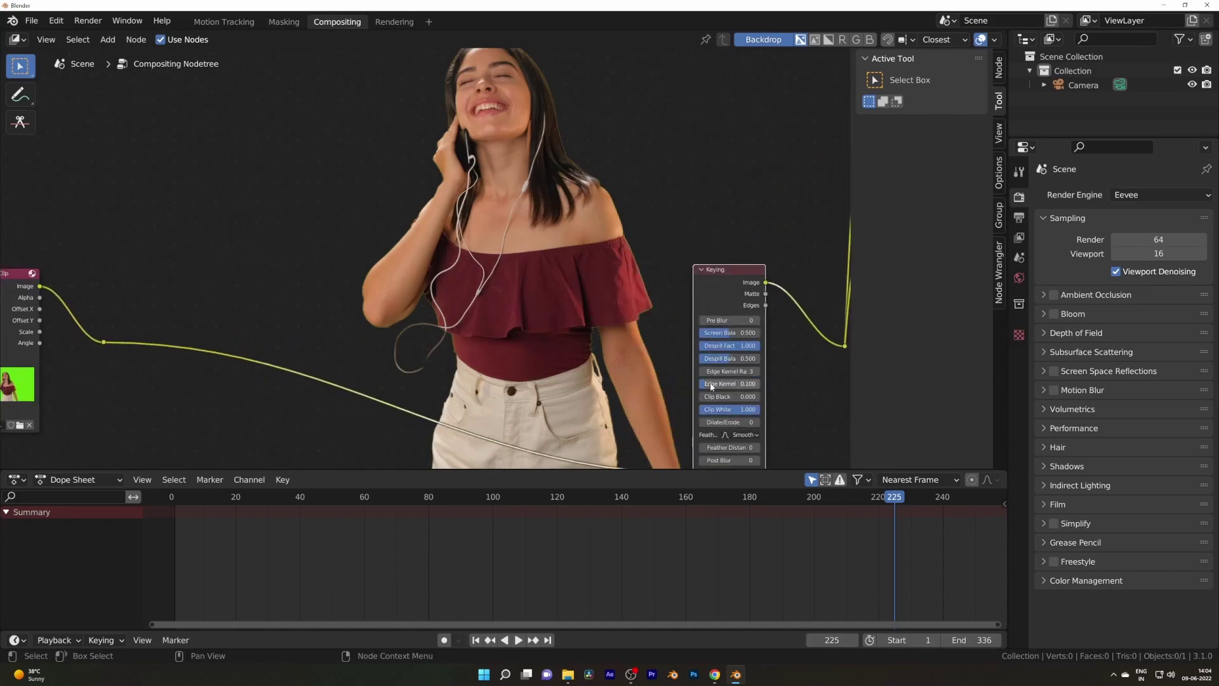
pyautogui.moveTo(711, 385); pyautogui.dragTo(704, 350, button='middle')
# Set Despill Balance to 0.400 and Feather Distance to -5, then go to Motion Tracking
pyautogui.click(737, 325)
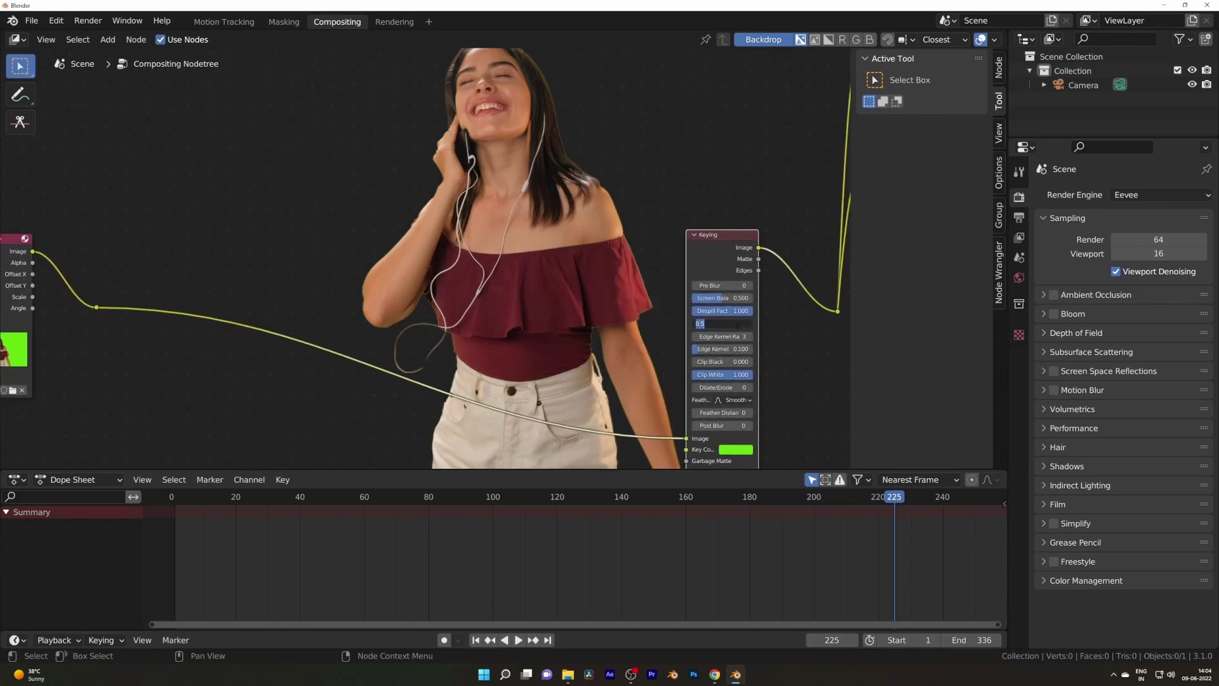
pyautogui.write('.4')
pyautogui.press('Return')
pyautogui.click(721, 413)
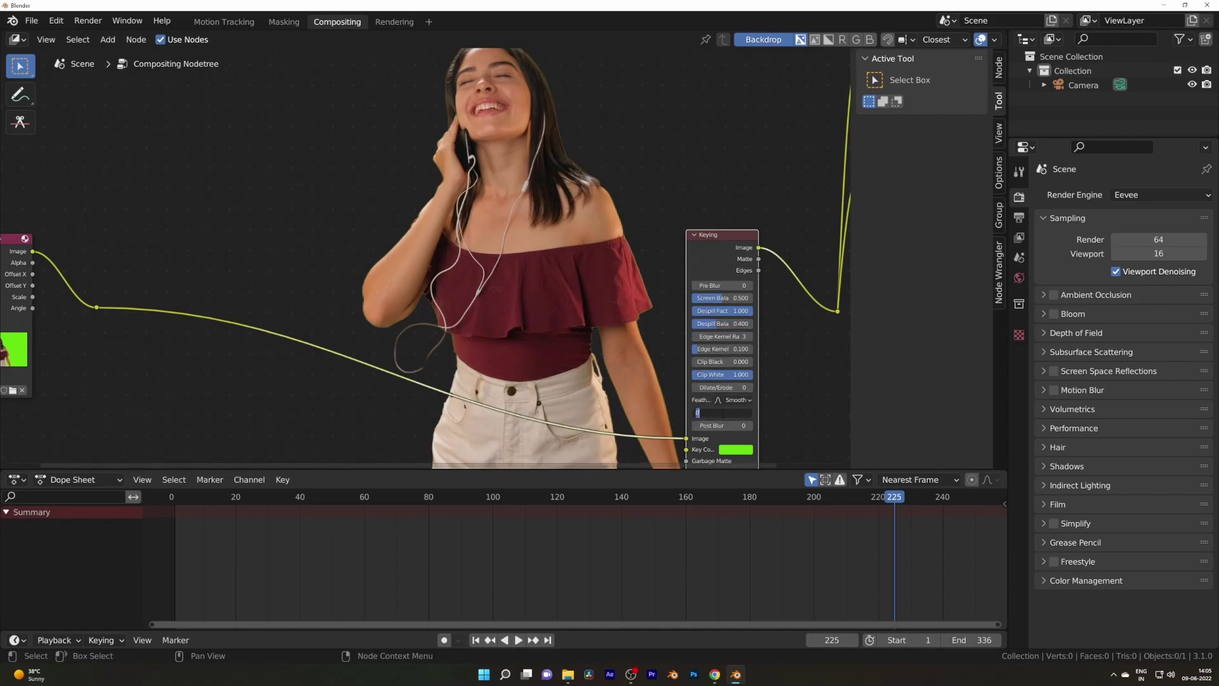
pyautogui.write('-5')
pyautogui.press('Return')
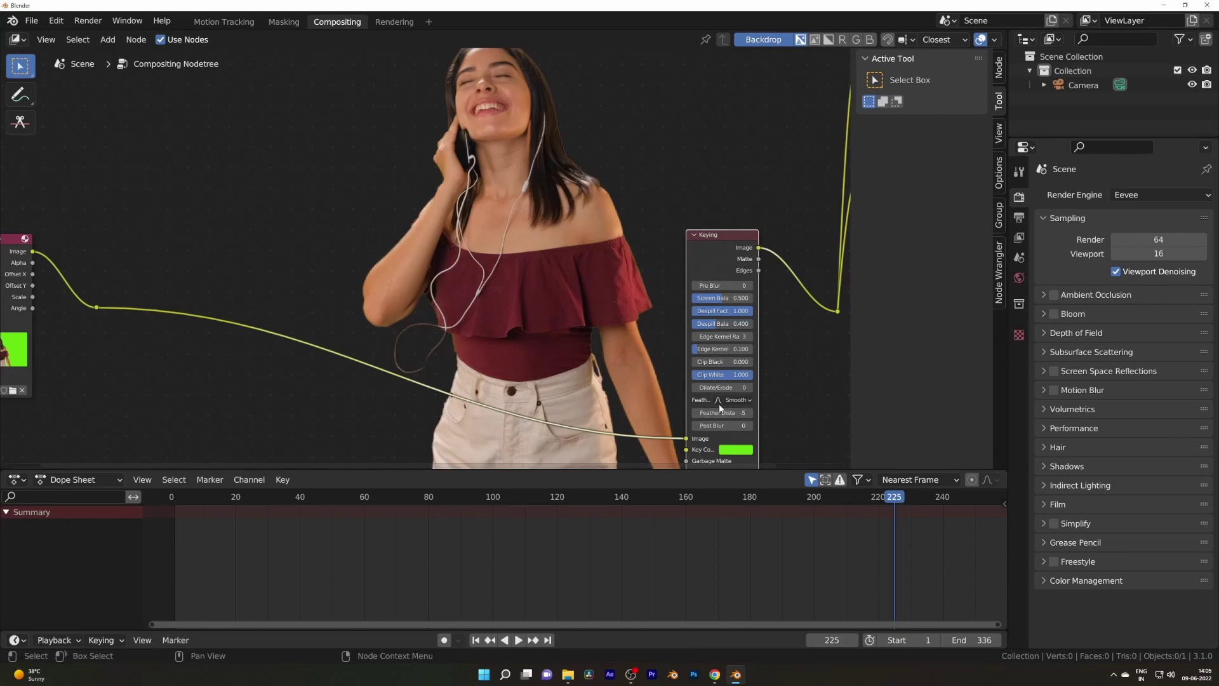
pyautogui.press('Home')
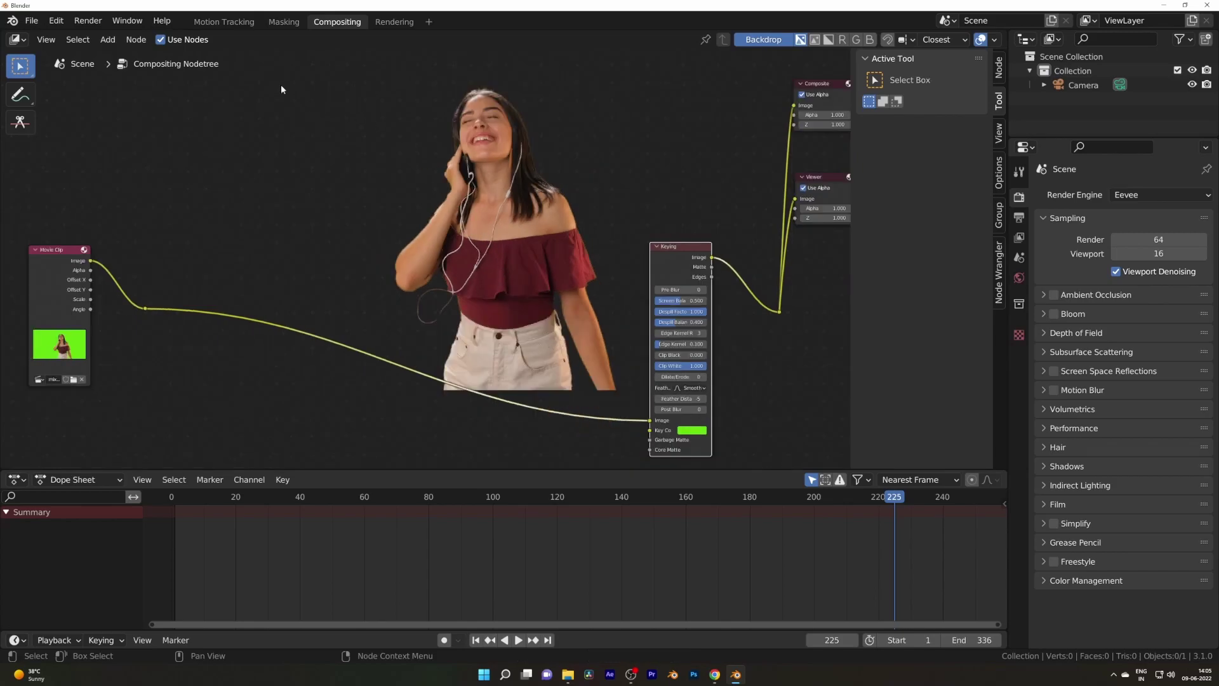
pyautogui.click(251, 21)
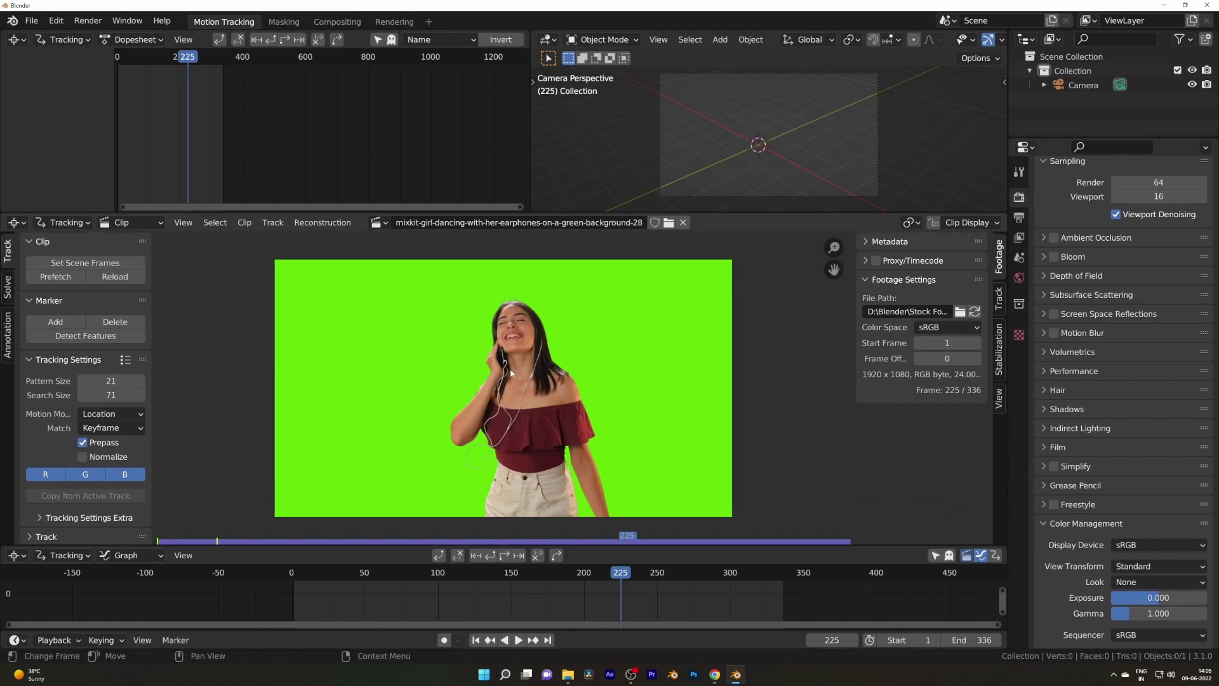
# In Mask mode, place five mask points around the dancer and close the outline with Alt+C
pyautogui.hotkey('ctrl', 'Tab')
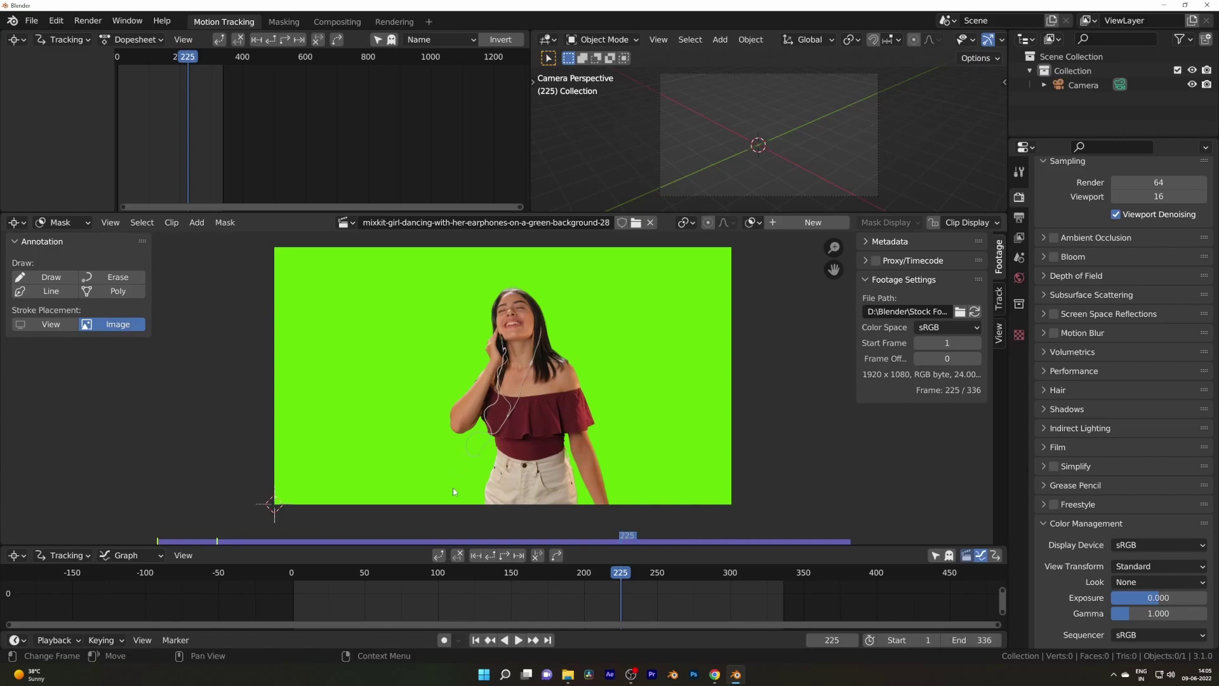
pyautogui.keyDown('ctrl'); pyautogui.click(419, 513); pyautogui.keyUp('ctrl')
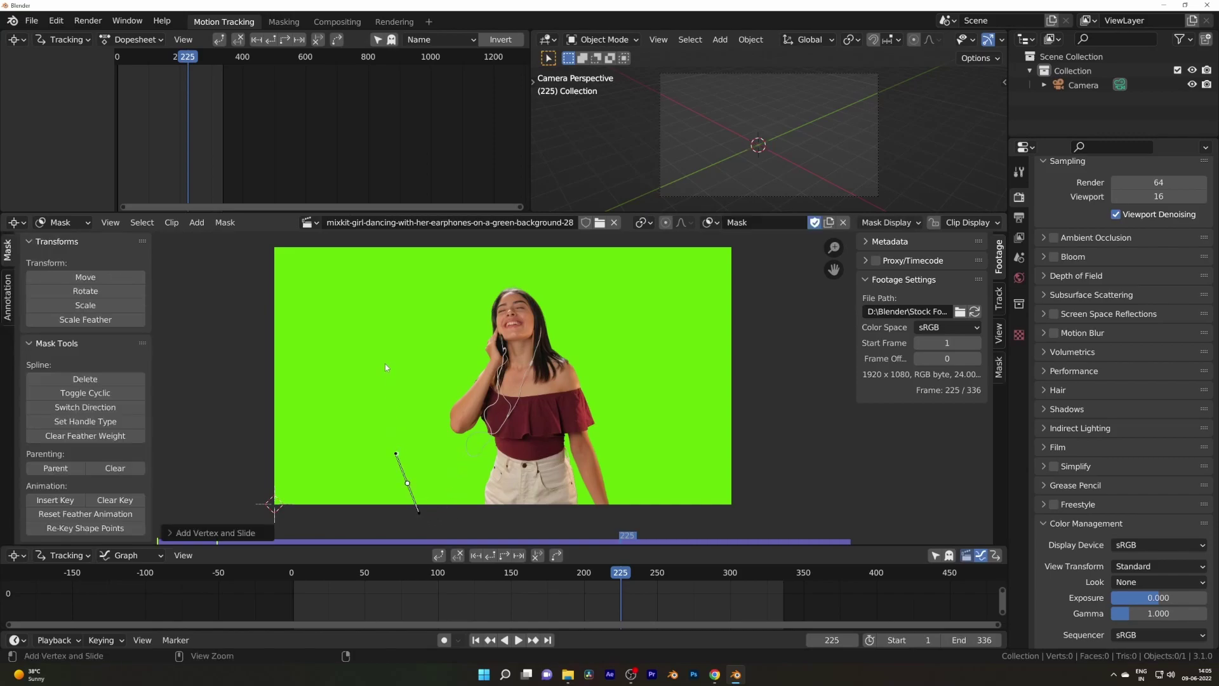
pyautogui.keyDown('ctrl'); pyautogui.click(444, 277); pyautogui.keyUp('ctrl')
pyautogui.keyDown('ctrl'); pyautogui.click(590, 281); pyautogui.keyUp('ctrl')
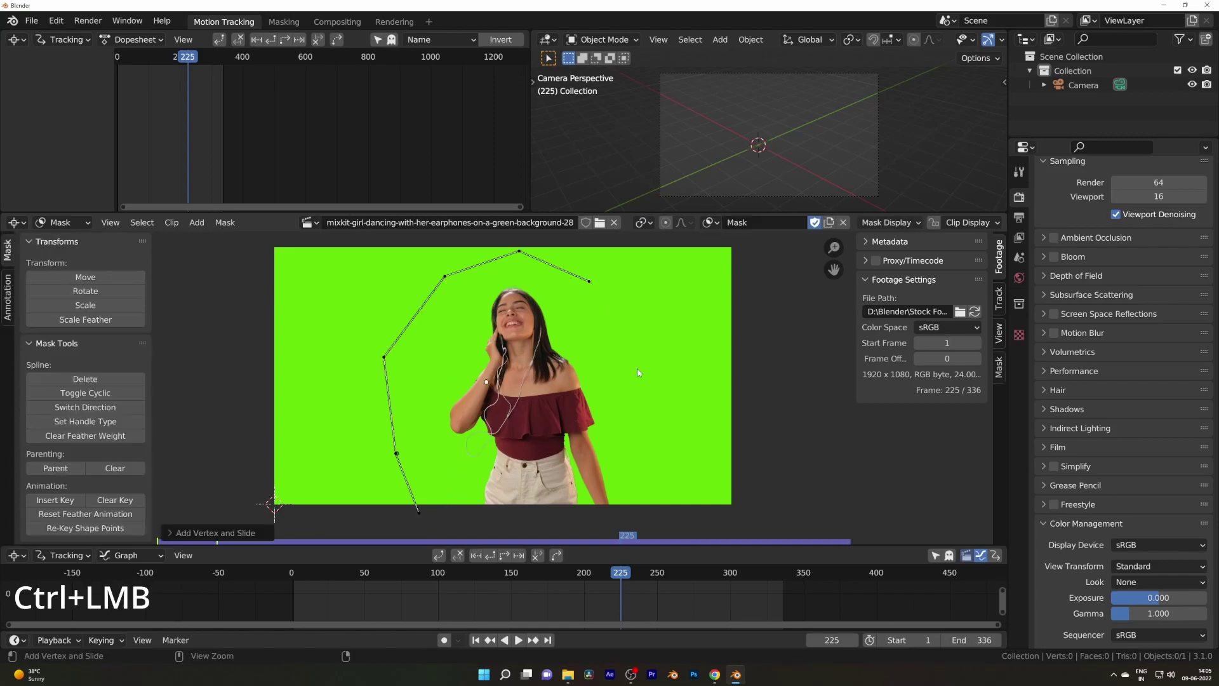
pyautogui.keyDown('ctrl'); pyautogui.click(640, 382); pyautogui.keyUp('ctrl')
pyautogui.keyDown('ctrl'); pyautogui.click(649, 507); pyautogui.keyUp('ctrl')
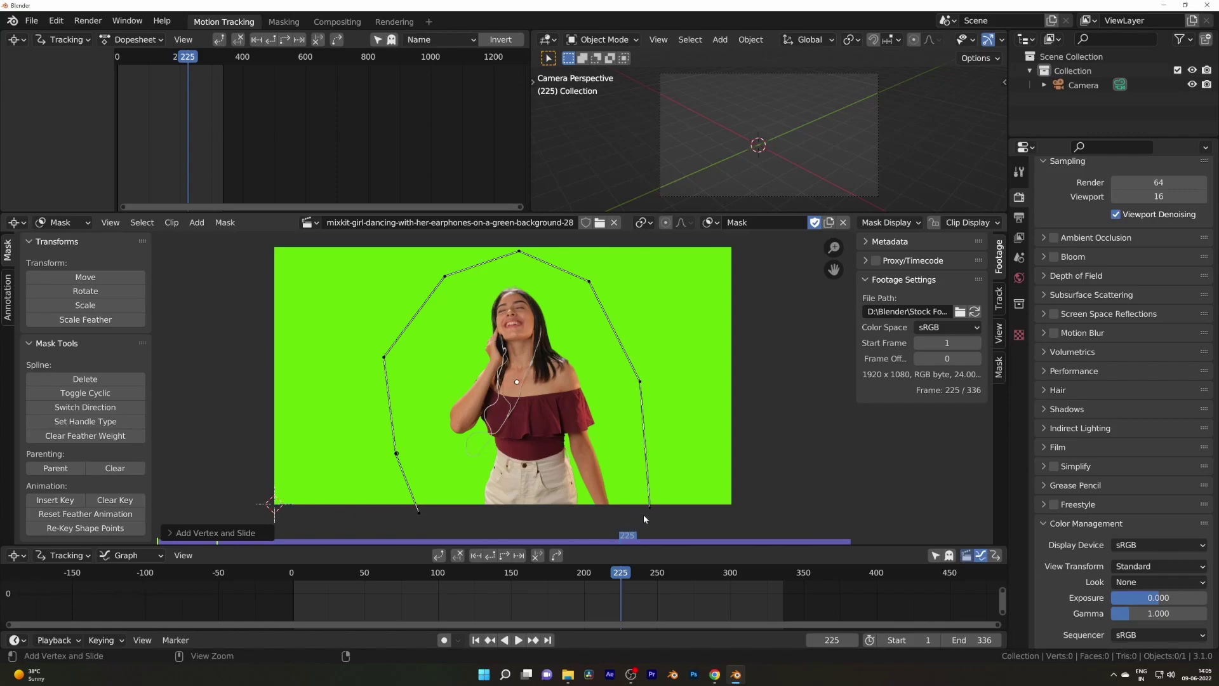
pyautogui.hotkey('alt', 'c')
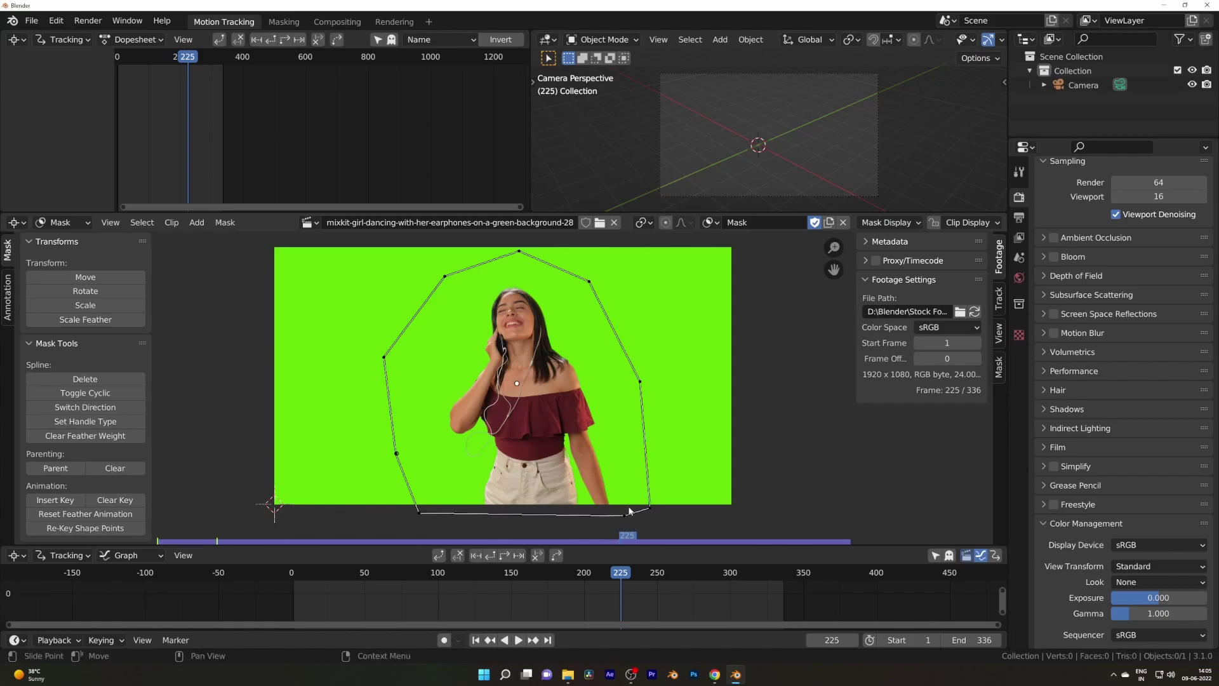
# Add a Mask node using the mask 'Mask' and connect it to the Keying node's Garbage Matte
pyautogui.click(337, 21)
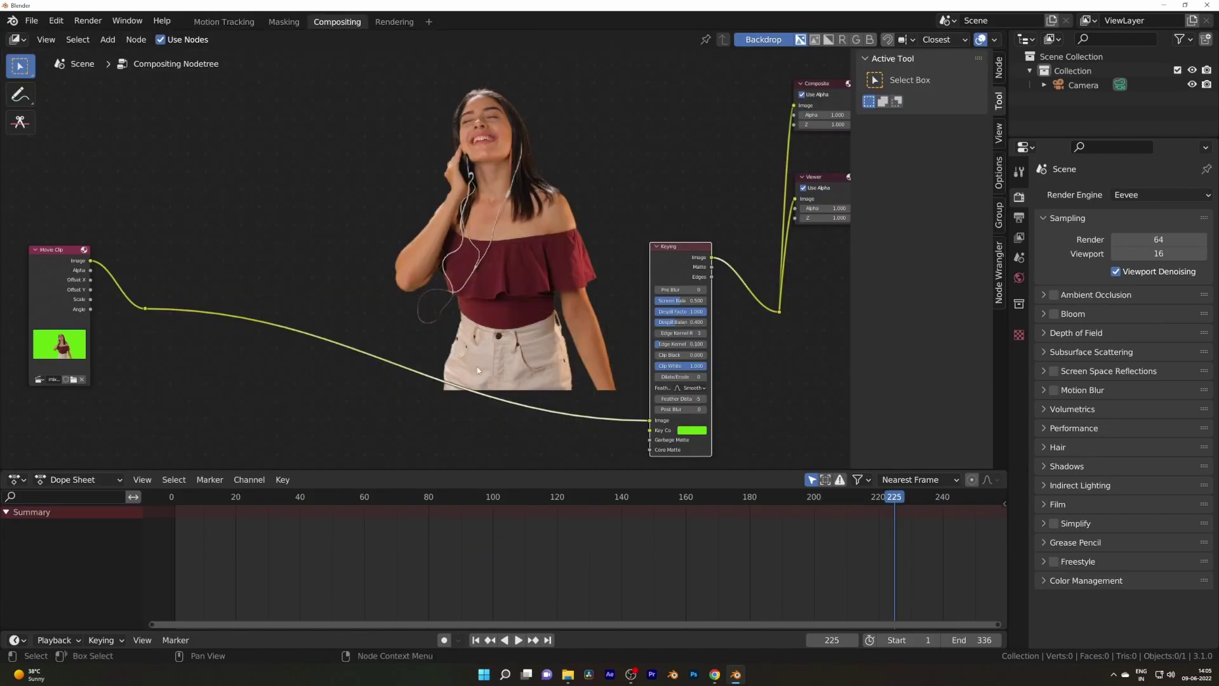
pyautogui.moveTo(407, 401); pyautogui.dragTo(412, 384, button='middle')
pyautogui.hotkey('shift', 'a')
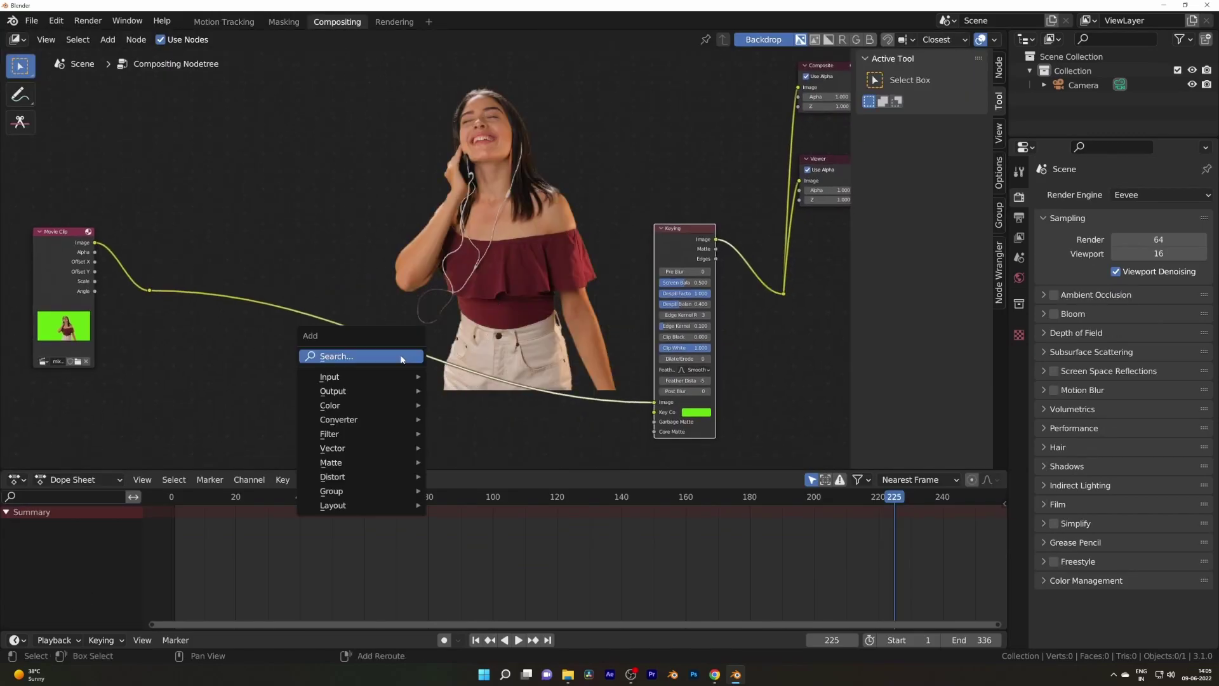
pyautogui.click(400, 356)
pyautogui.write('mas')
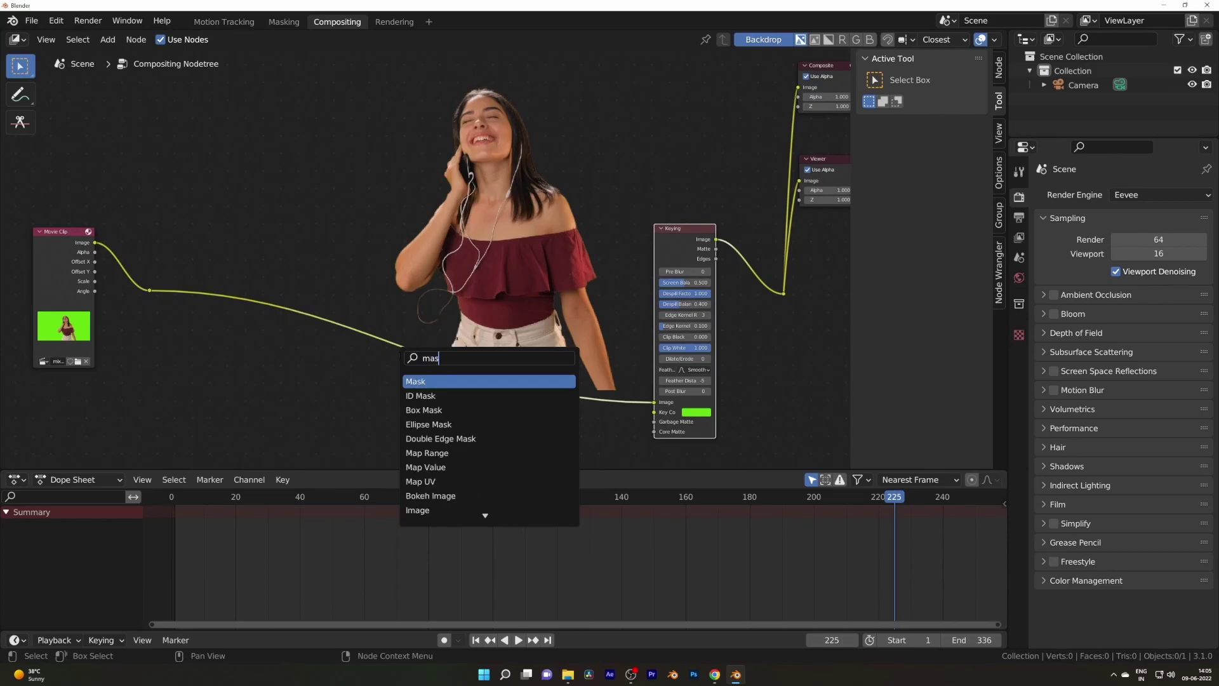
pyautogui.click(414, 379)
pyautogui.click(359, 407)
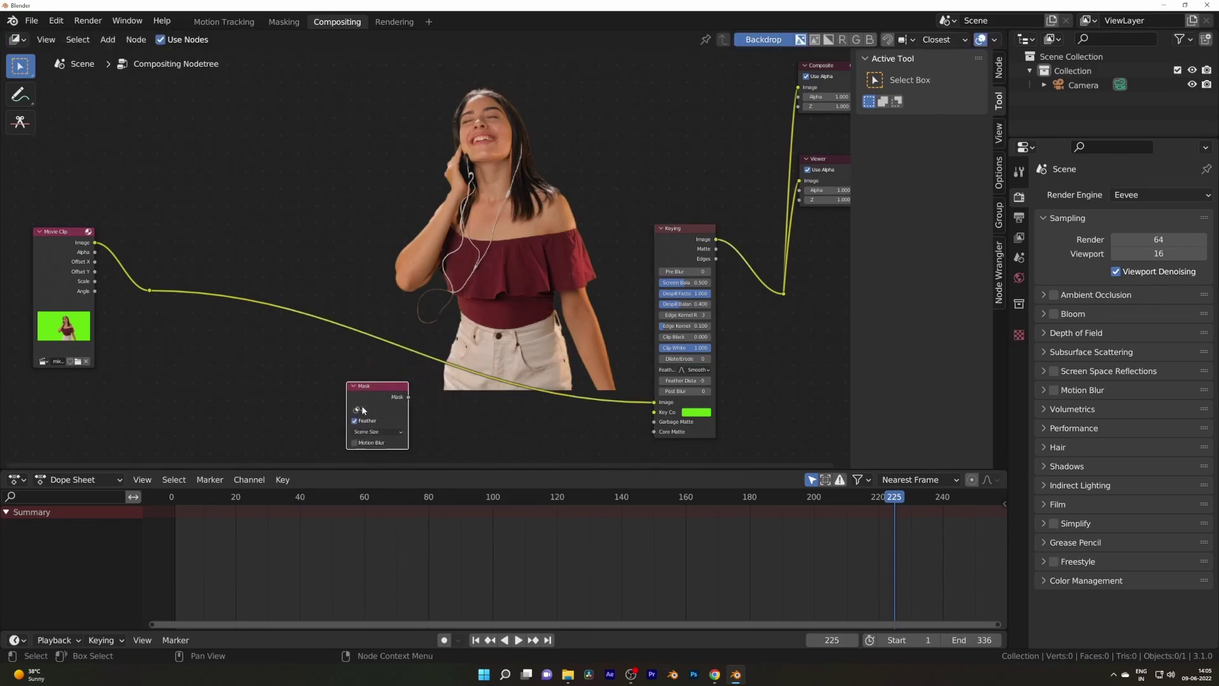
pyautogui.click(357, 409)
pyautogui.click(394, 426)
pyautogui.moveTo(409, 397); pyautogui.dragTo(654, 420)
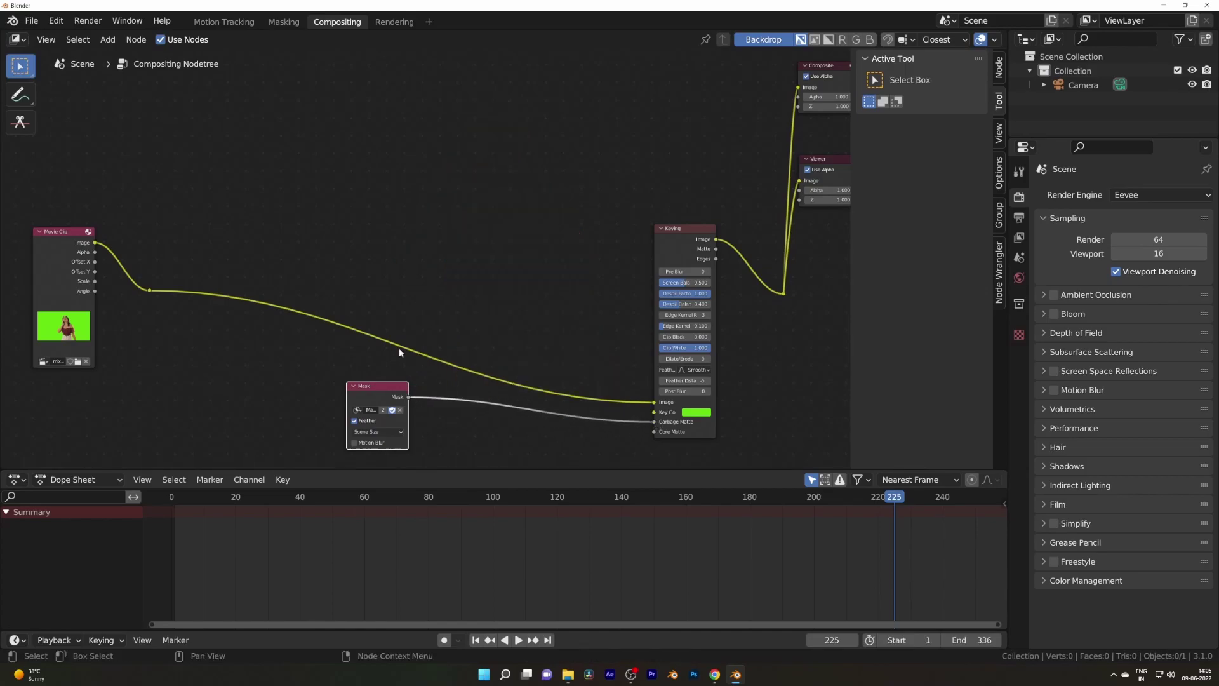
# Insert an Invert node between the Mask node and Garbage Matte
pyautogui.hotkey('shift', 'a')
pyautogui.click(501, 389)
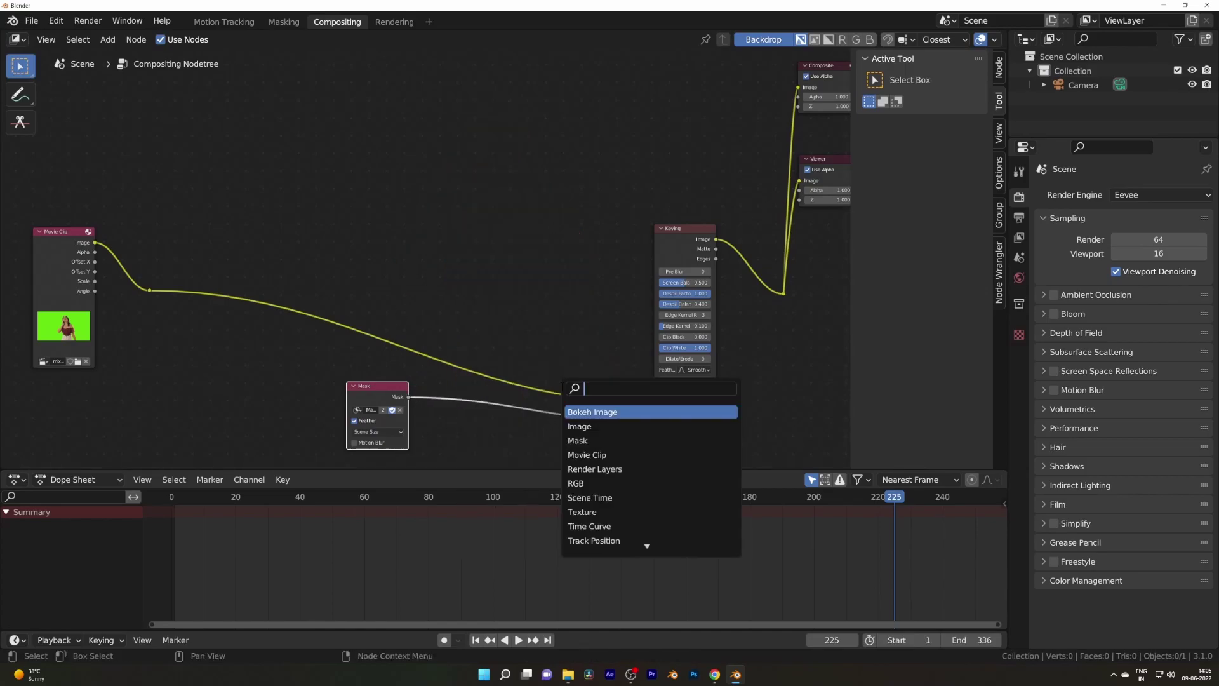
pyautogui.write('i')
pyautogui.write('inver')
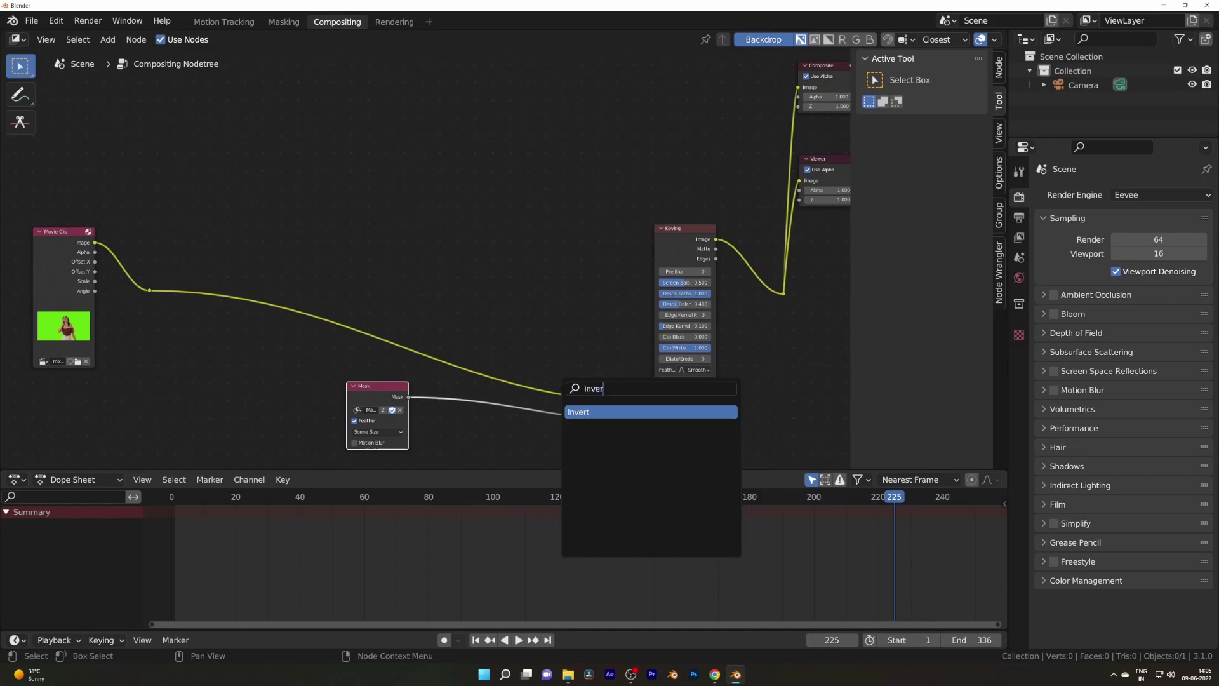
pyautogui.press('Return')
pyautogui.click(511, 435)
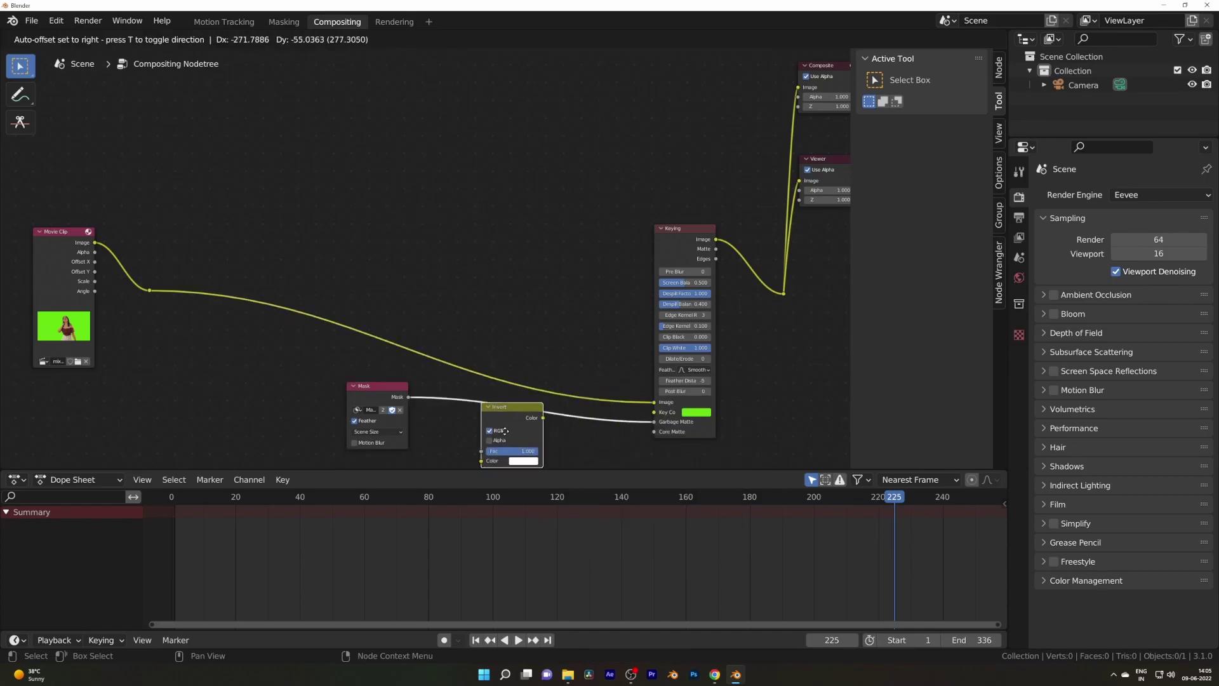
pyautogui.moveTo(382, 391); pyautogui.dragTo(328, 401)
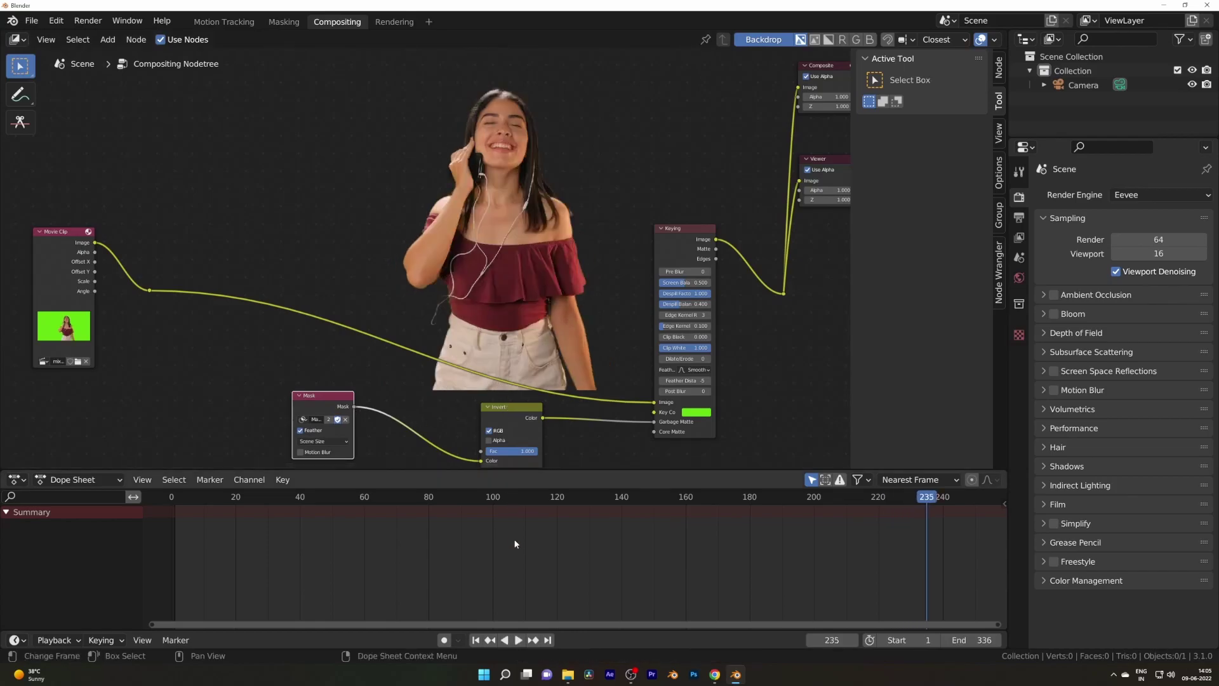
# Scrub and play the footage to review the key around frames 79–131
pyautogui.scroll(-3, 513, 538)
pyautogui.scroll(-1, 418, 537)
pyautogui.moveTo(416, 496); pyautogui.dragTo(300, 501)
pyautogui.press('space')
pyautogui.press('space')
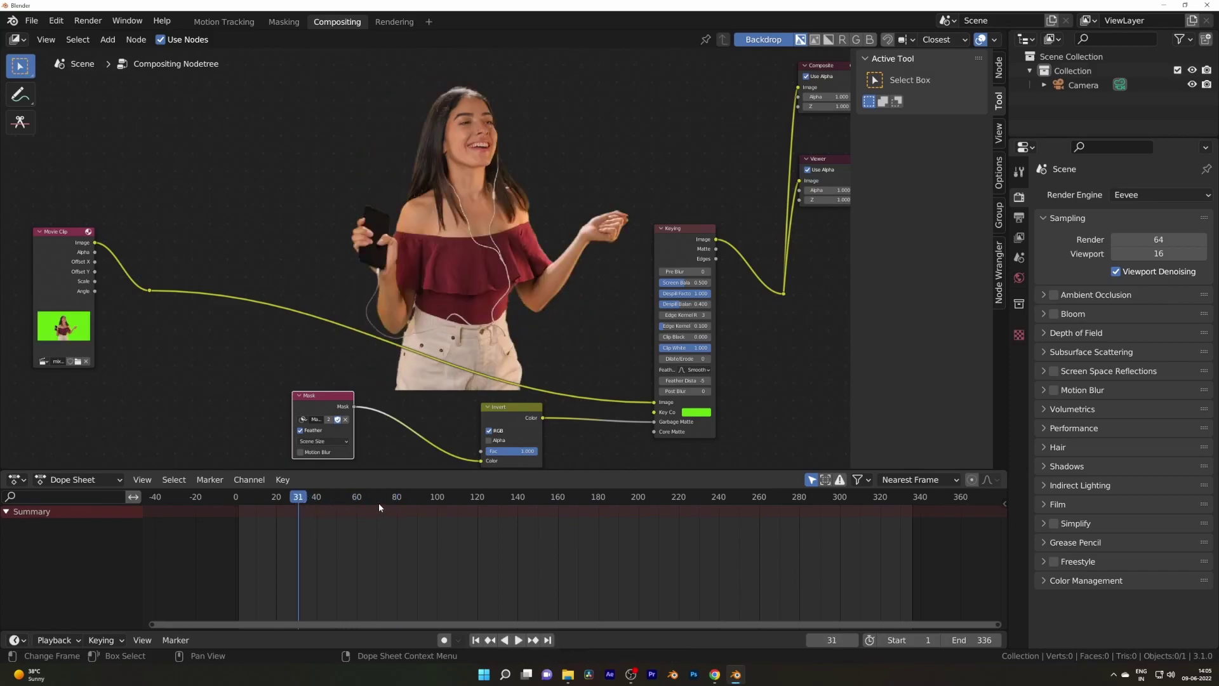
pyautogui.moveTo(444, 501); pyautogui.dragTo(499, 499)
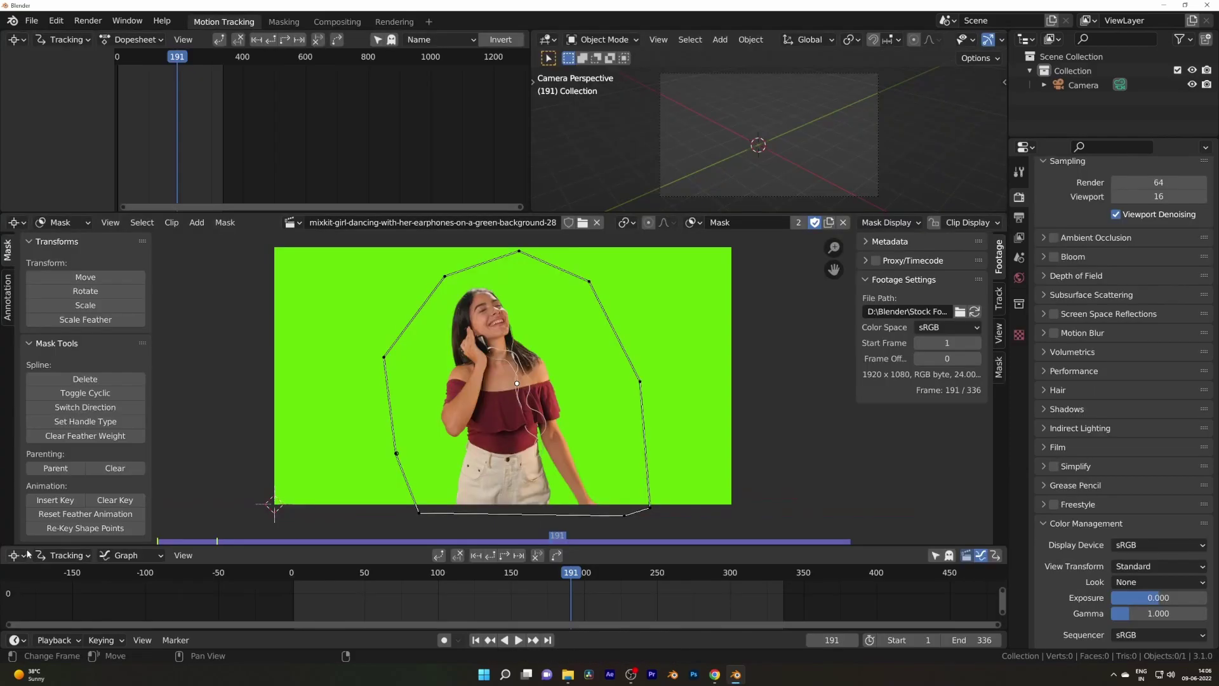
# Show a Timeline, enable auto-keying at frame 1, and pull the mask point outward around the raised hand
pyautogui.click(15, 555)
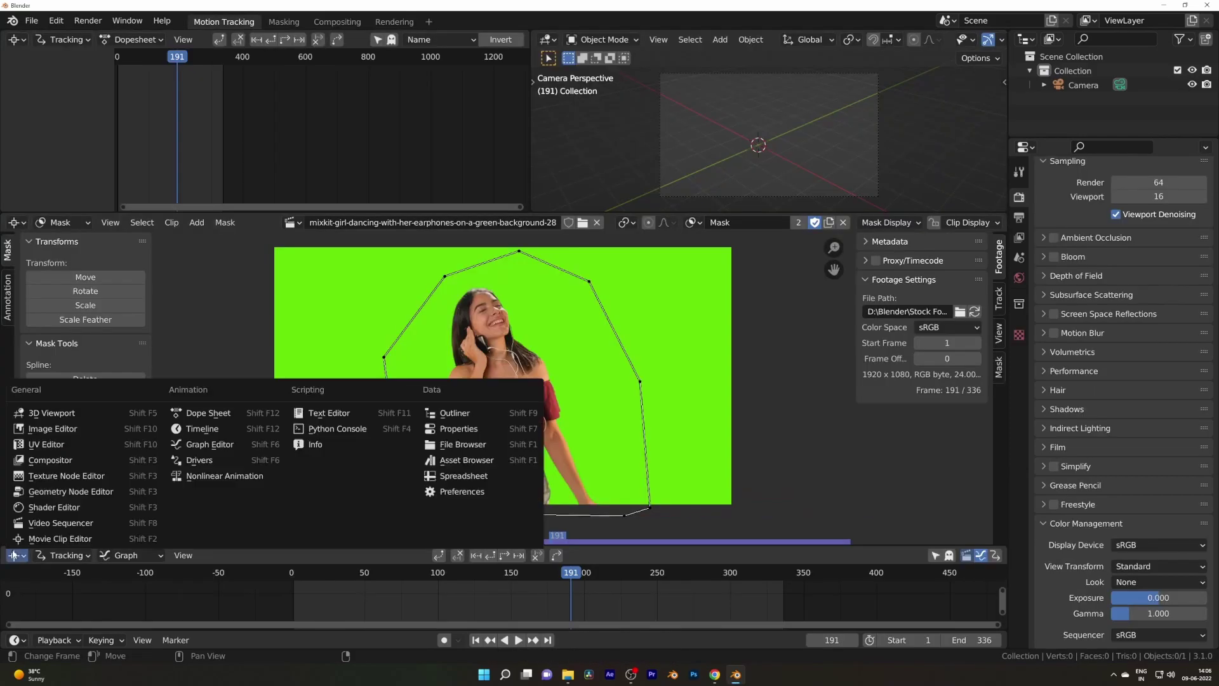
pyautogui.press('Escape')
pyautogui.click(15, 555)
pyautogui.click(195, 437)
pyautogui.hotkey('shift', 'Left')
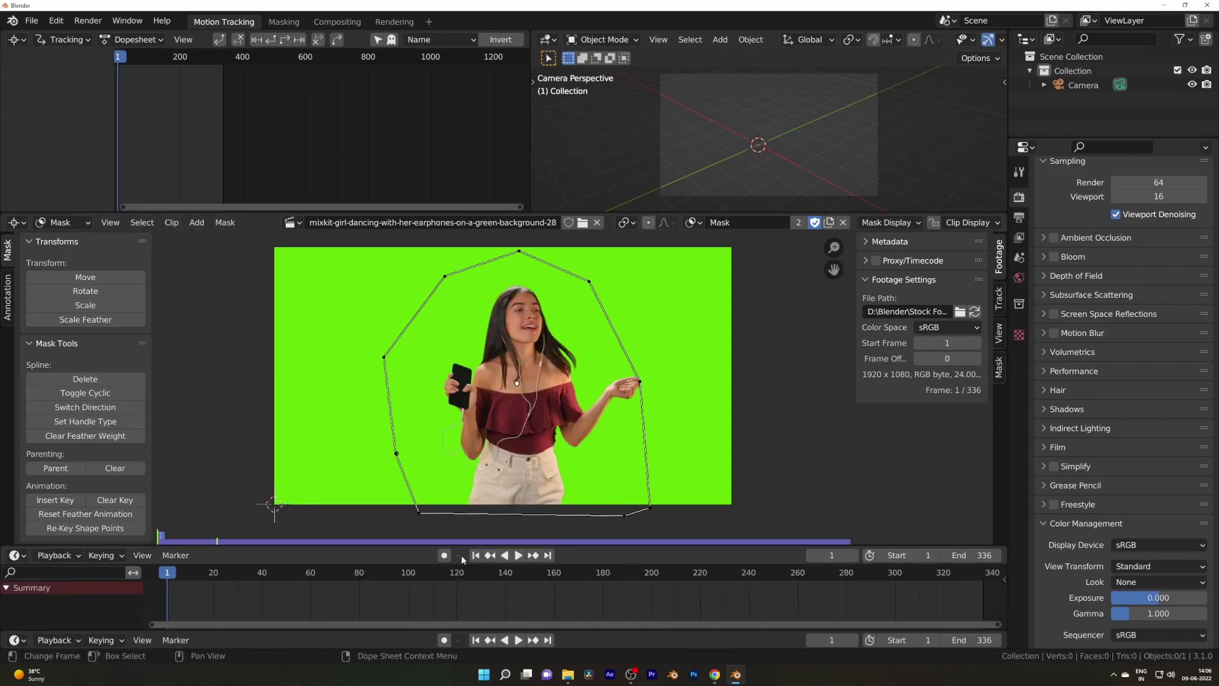
pyautogui.click(444, 555)
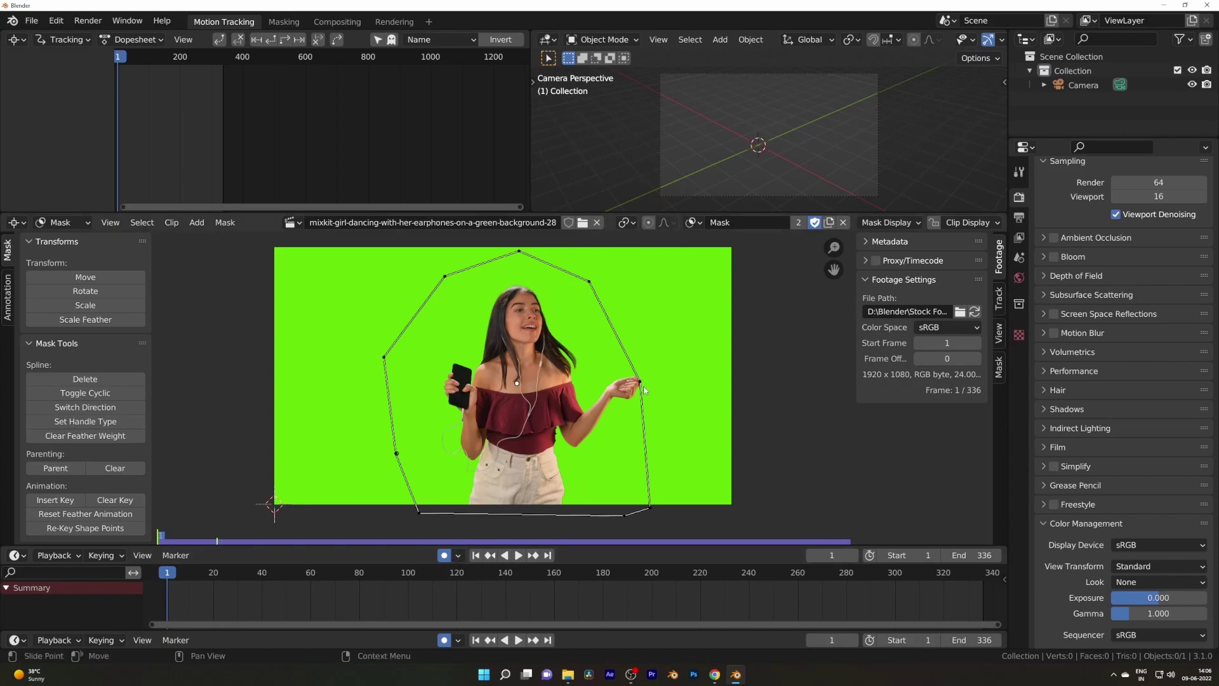
pyautogui.moveTo(641, 385); pyautogui.dragTo(661, 379)
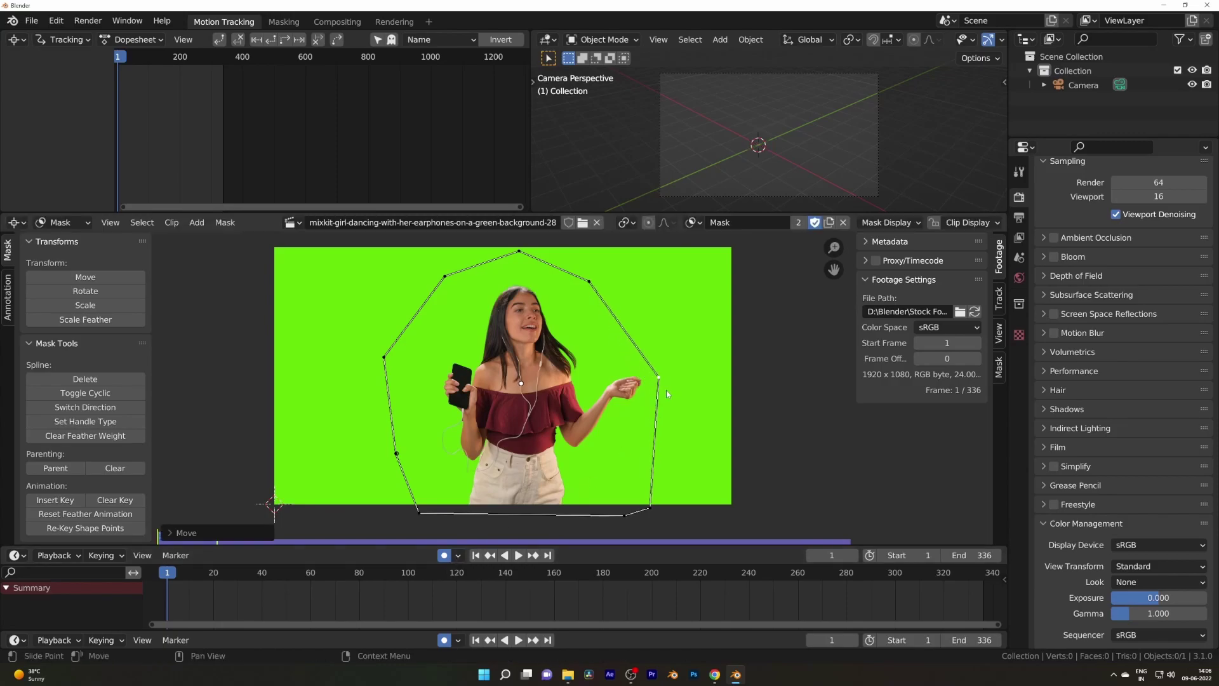
pyautogui.press('space')
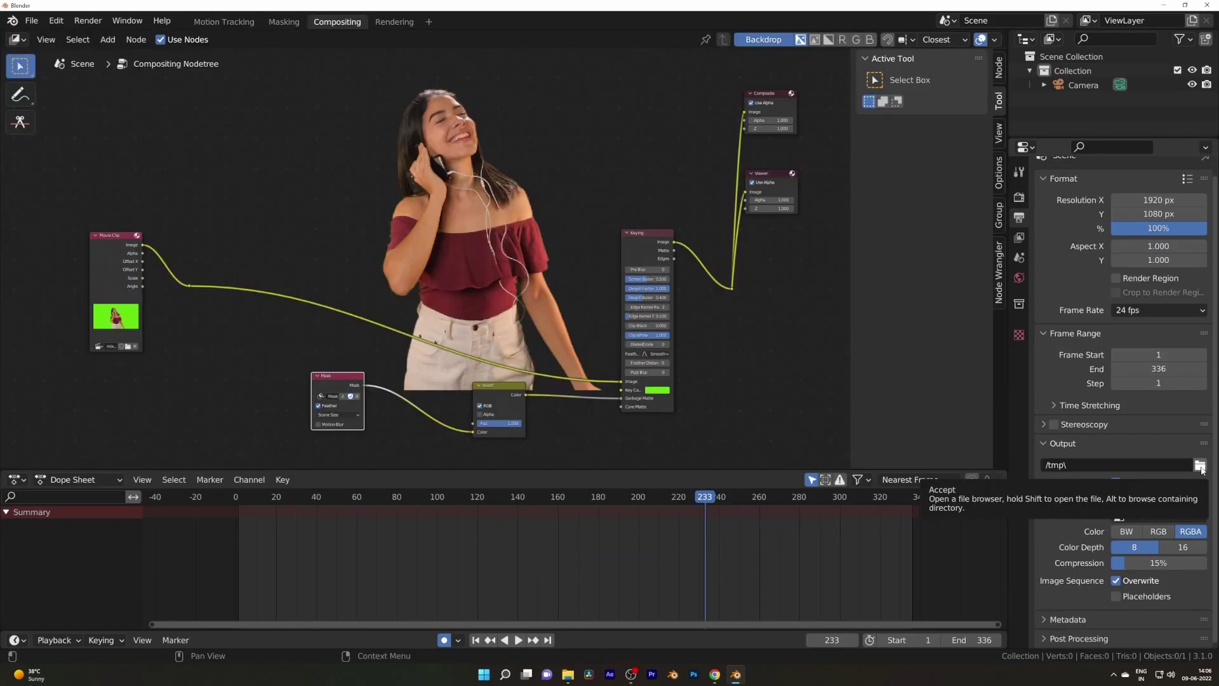
# Choose the Stock Footage folder as the render output location
pyautogui.click(1200, 465)
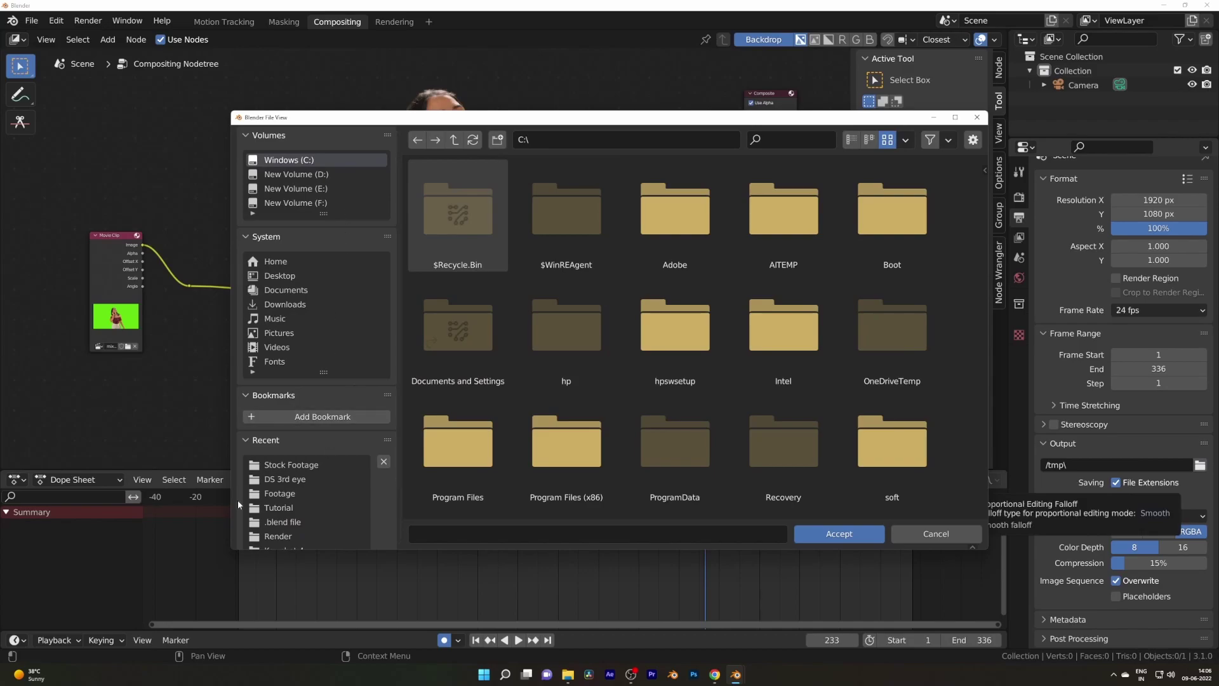
pyautogui.click(293, 465)
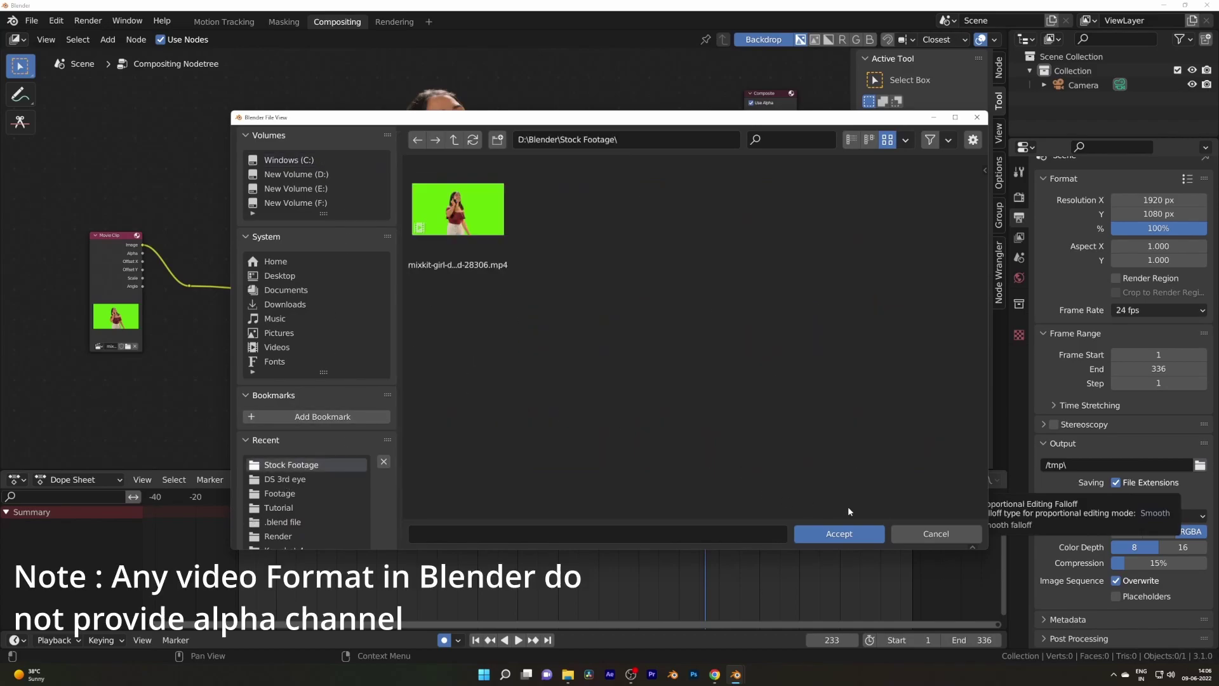
pyautogui.click(839, 534)
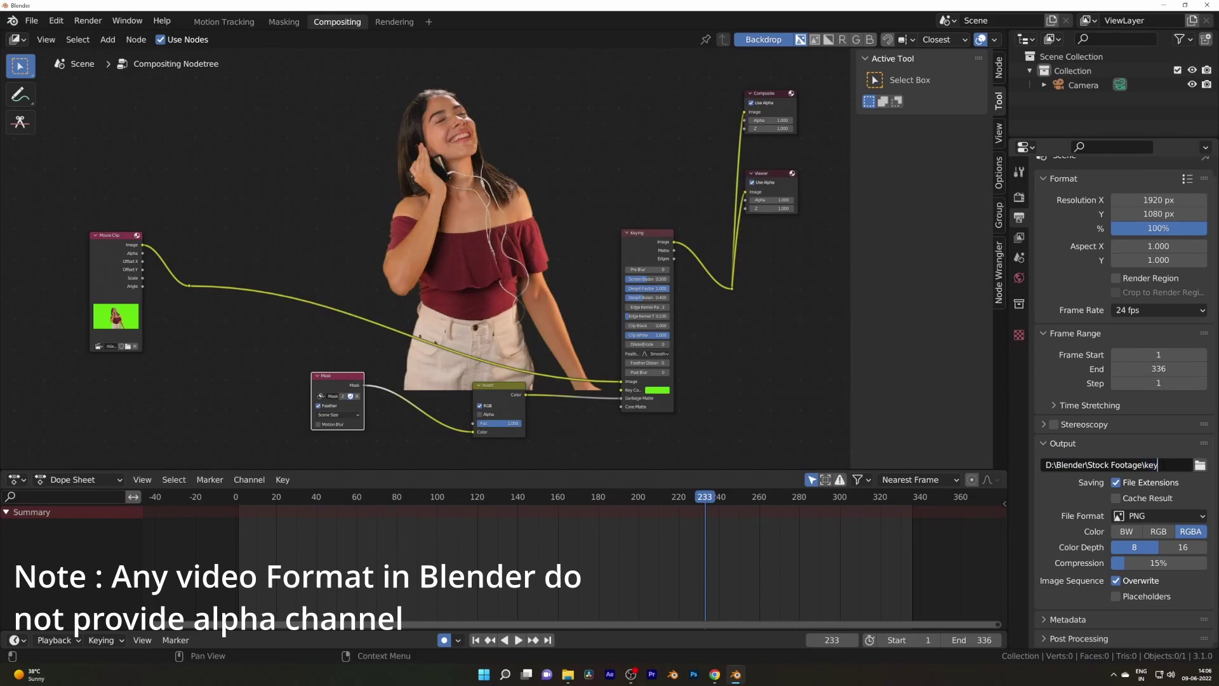
# Confirm the output path ending in 'key' and set PNG compression to 0%
pyautogui.press('Return')
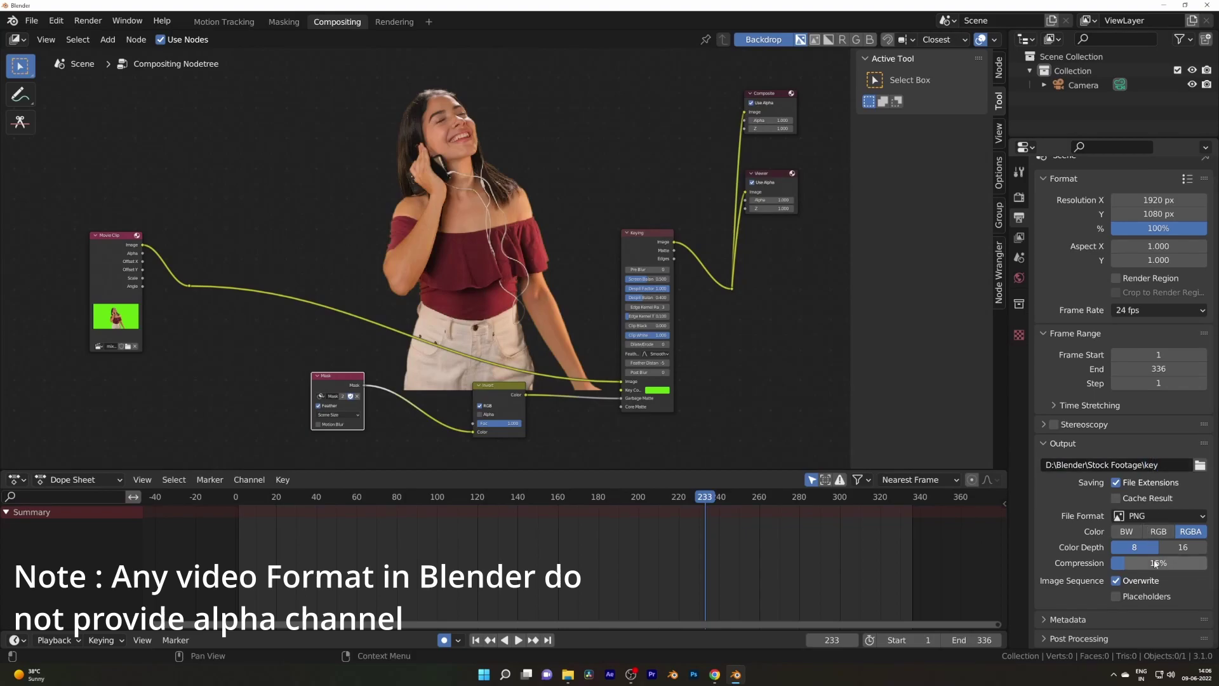
pyautogui.moveTo(1143, 563); pyautogui.dragTo(1114, 563)
pyautogui.click(1137, 516)
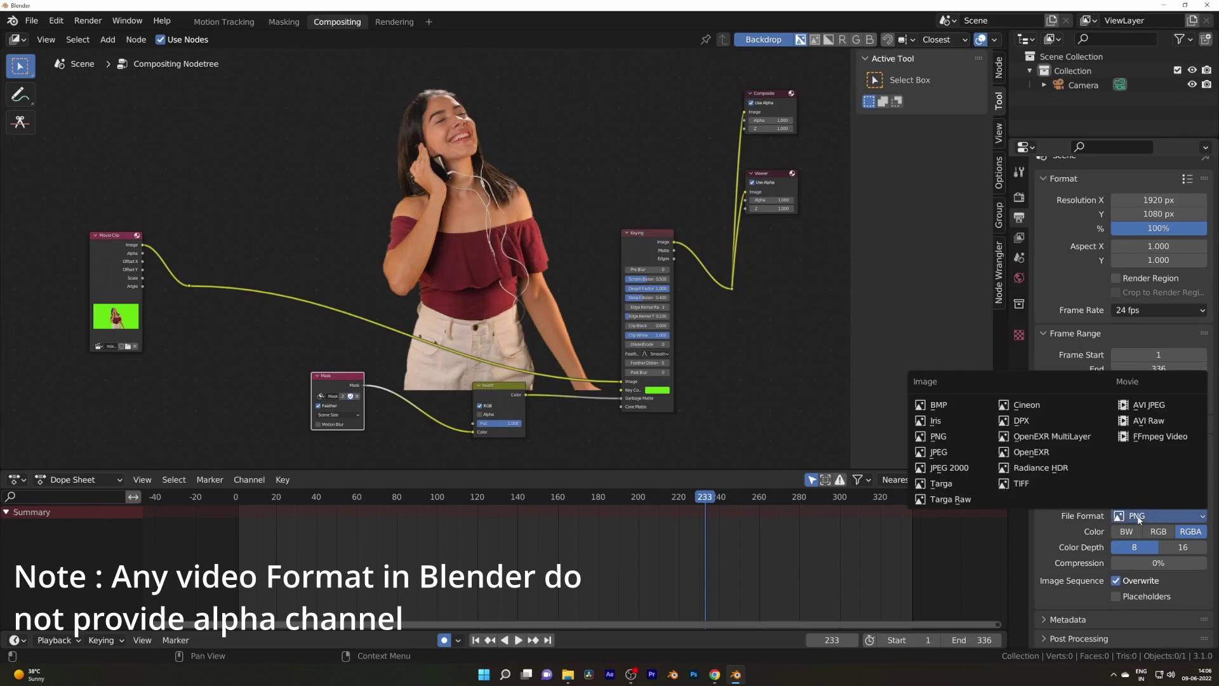
pyautogui.click(1138, 516)
# Try TIFF as the output file format, then switch back to PNG
pyautogui.click(1167, 516)
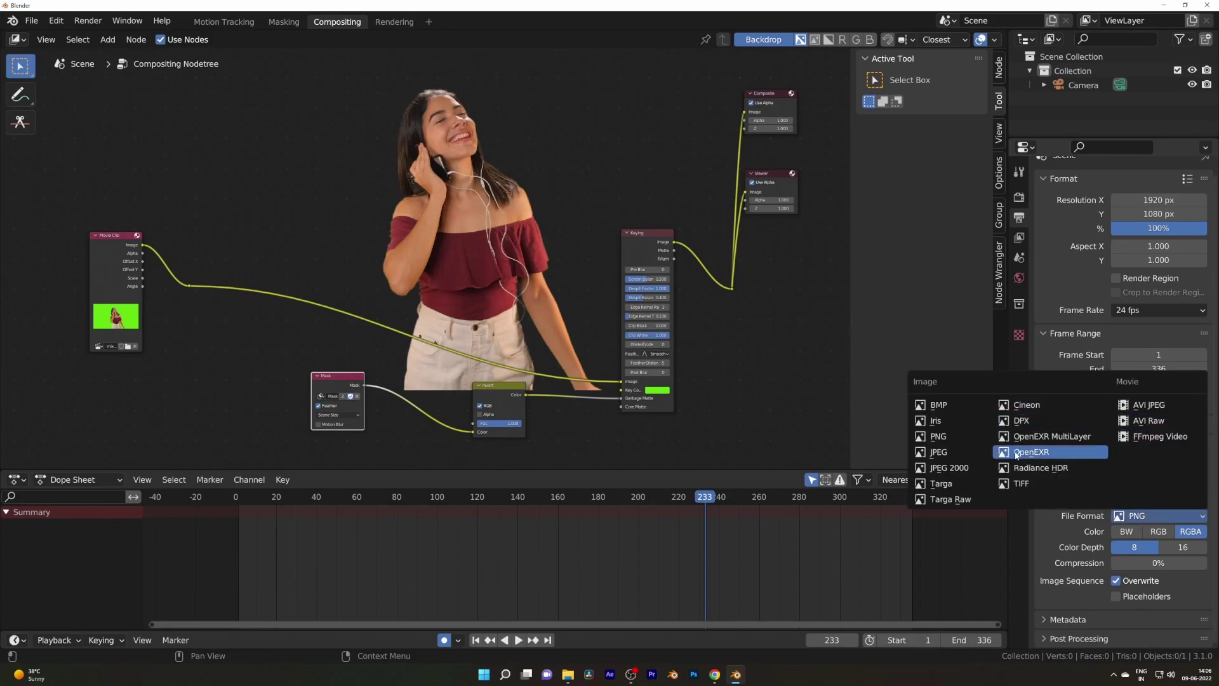
pyautogui.click(1020, 486)
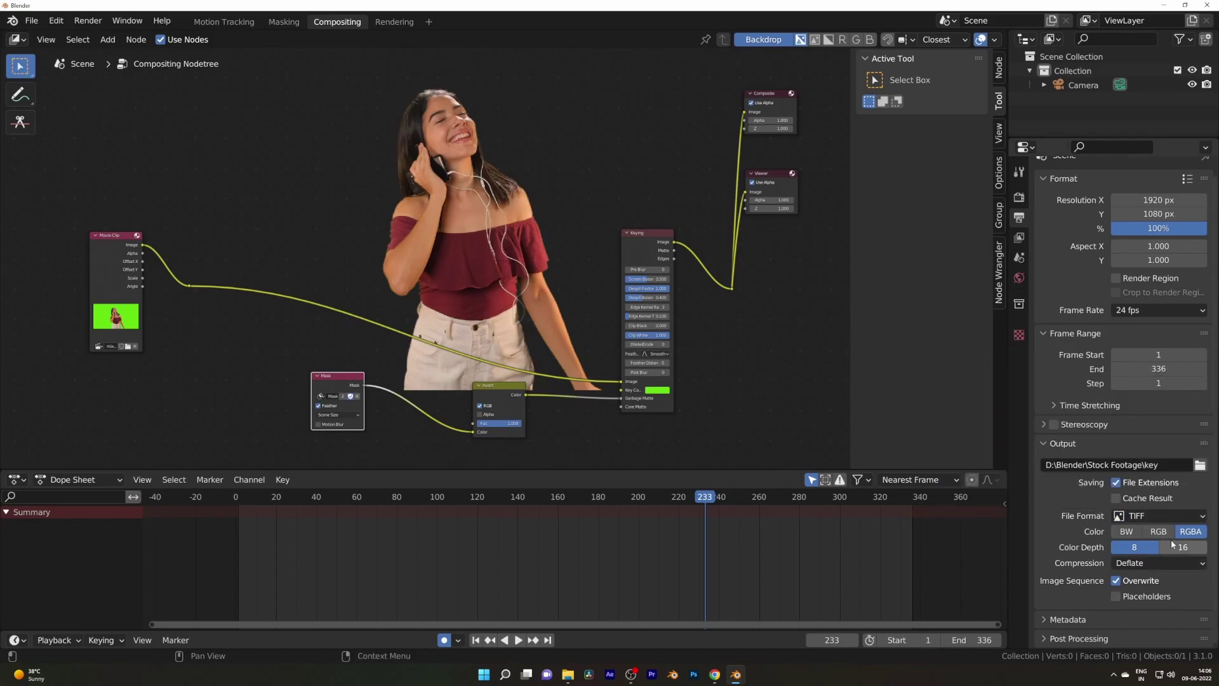
pyautogui.click(1167, 515)
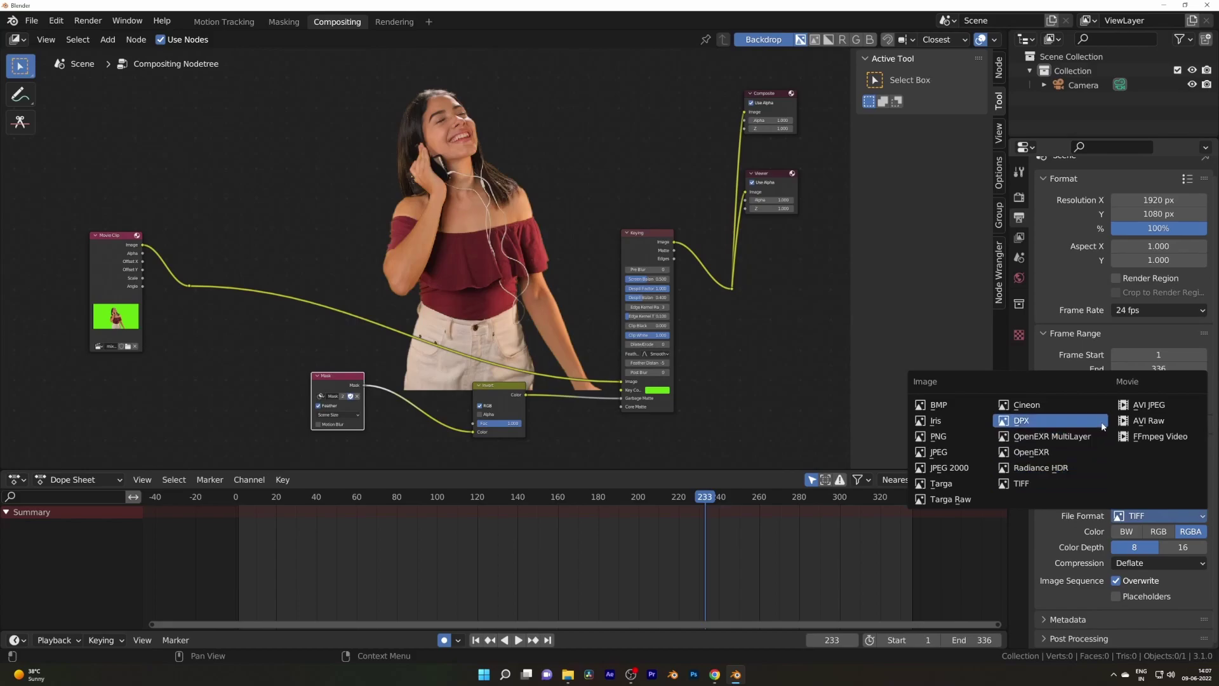
pyautogui.click(945, 437)
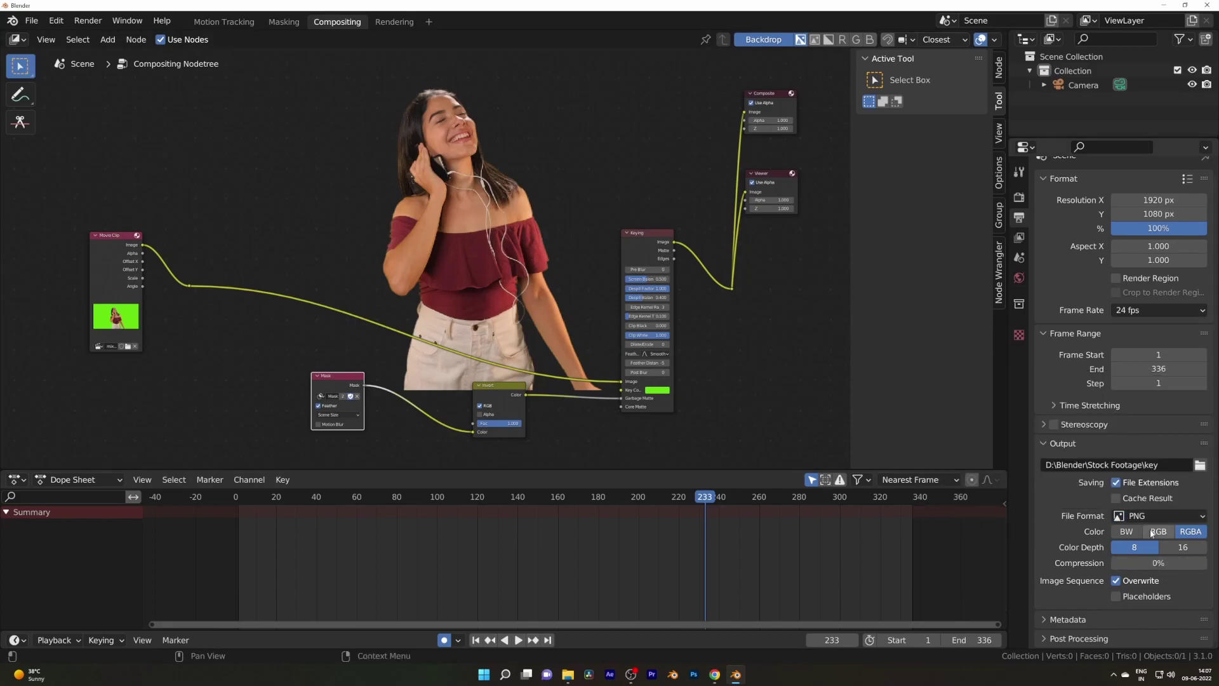
# Try JPEG, then settle on FFmpeg Video as the output file format
pyautogui.scroll(1, 1151, 531)
pyautogui.click(1159, 529)
pyautogui.click(927, 454)
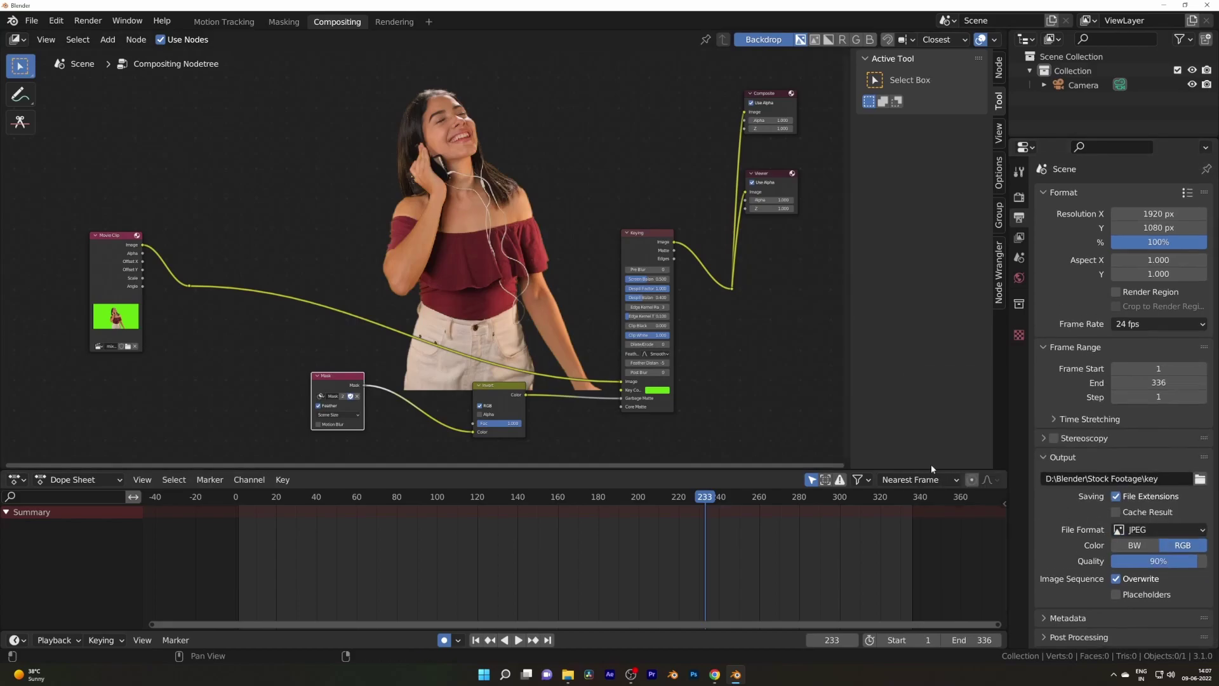
pyautogui.click(1158, 529)
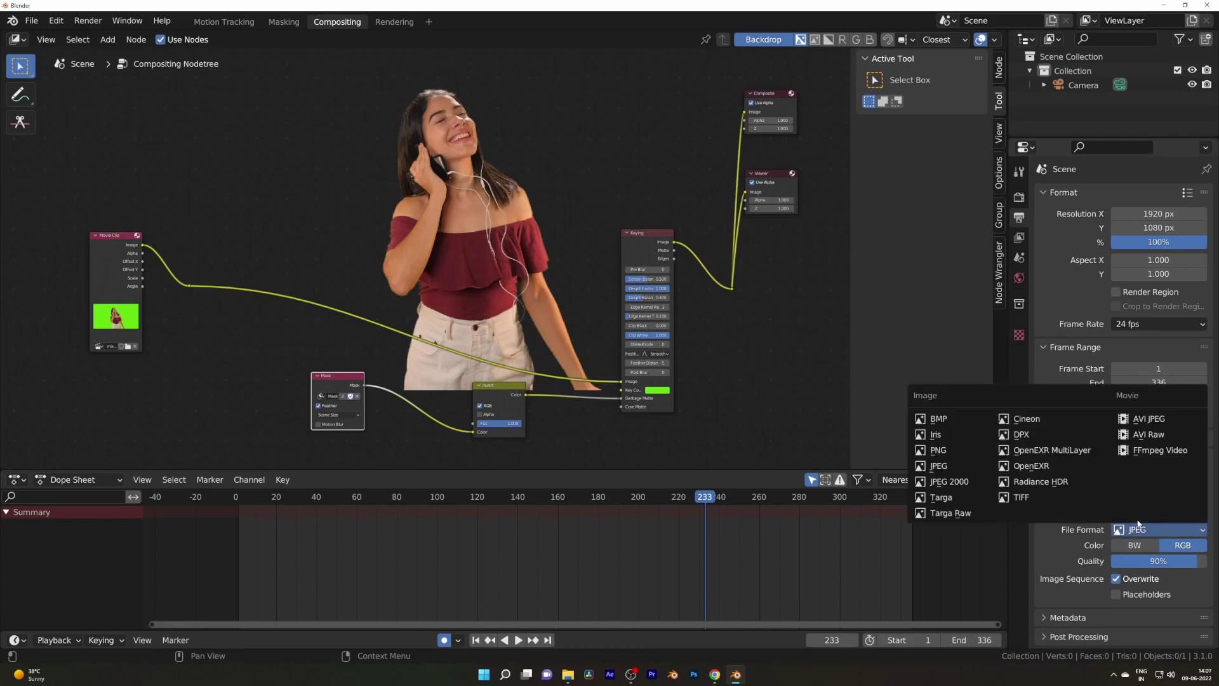
pyautogui.click(1144, 450)
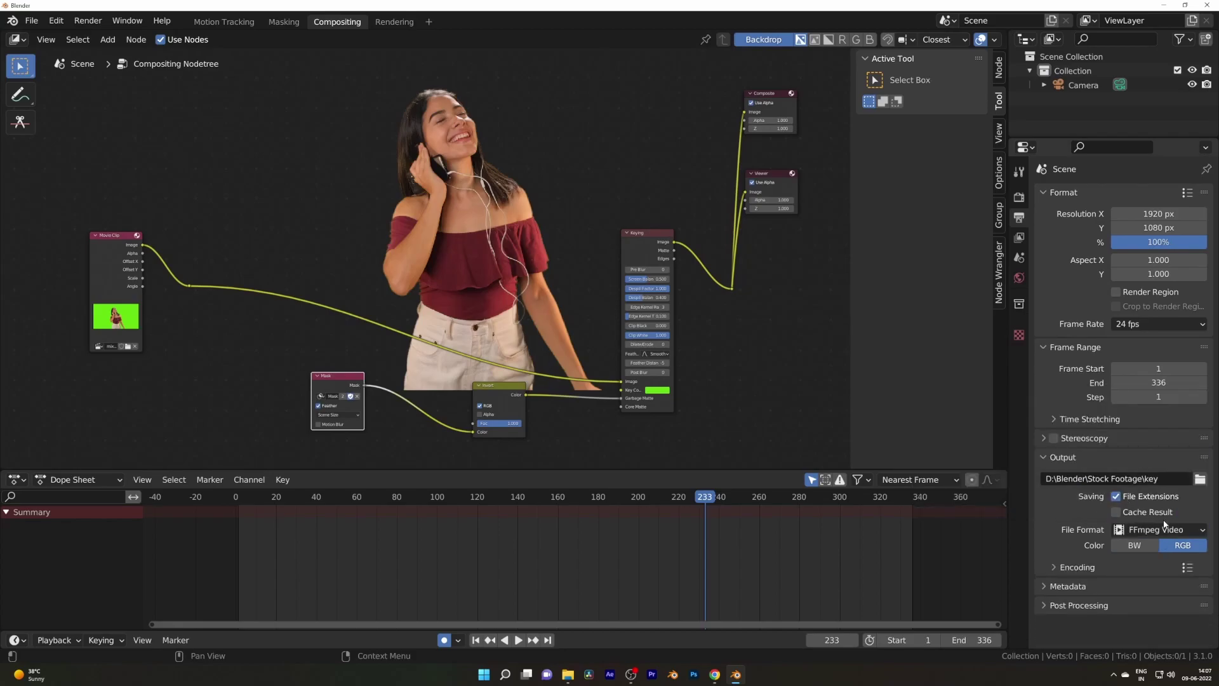